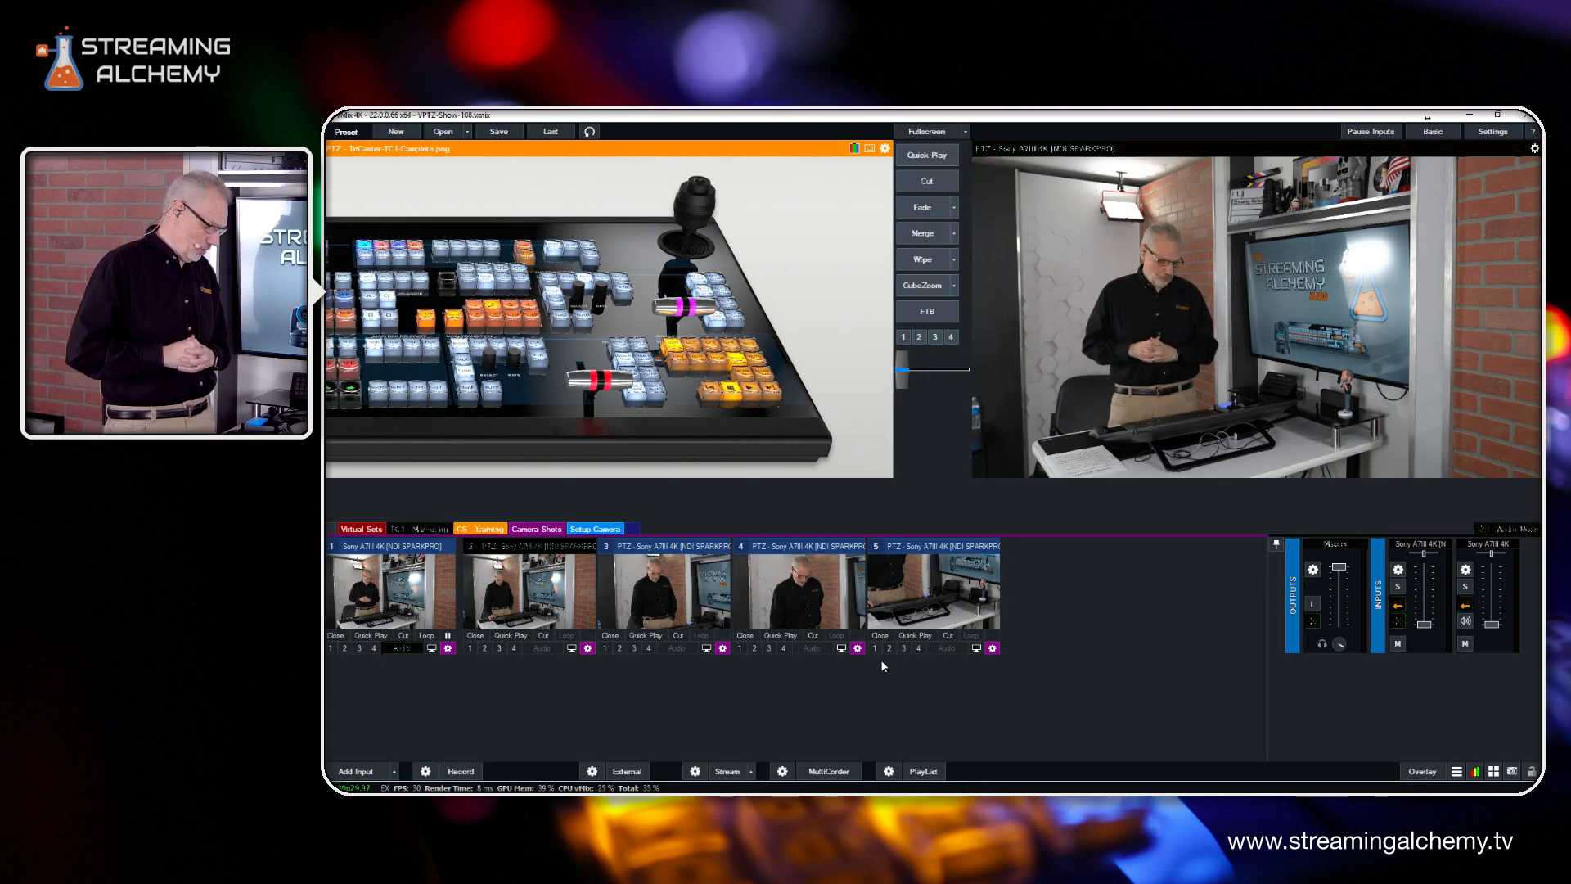
Examine the colour adjustment and general settings of the Sony A7III 4K input in the Setup Camera category
{"action": "left_click", "coordinate": [595, 528]}
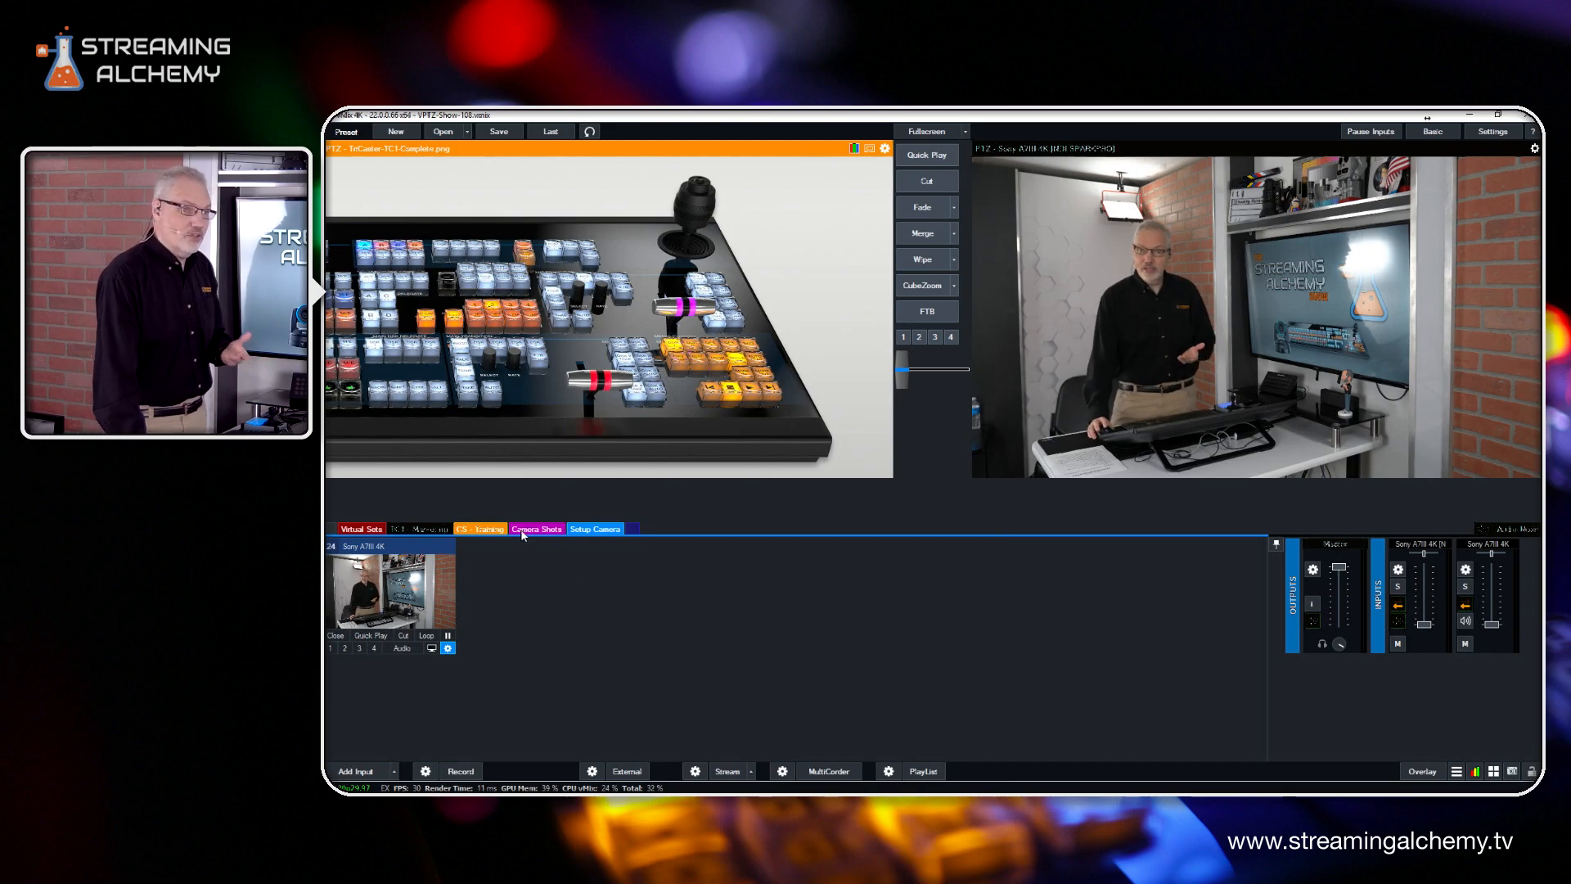
{"action": "left_click", "coordinate": [447, 648]}
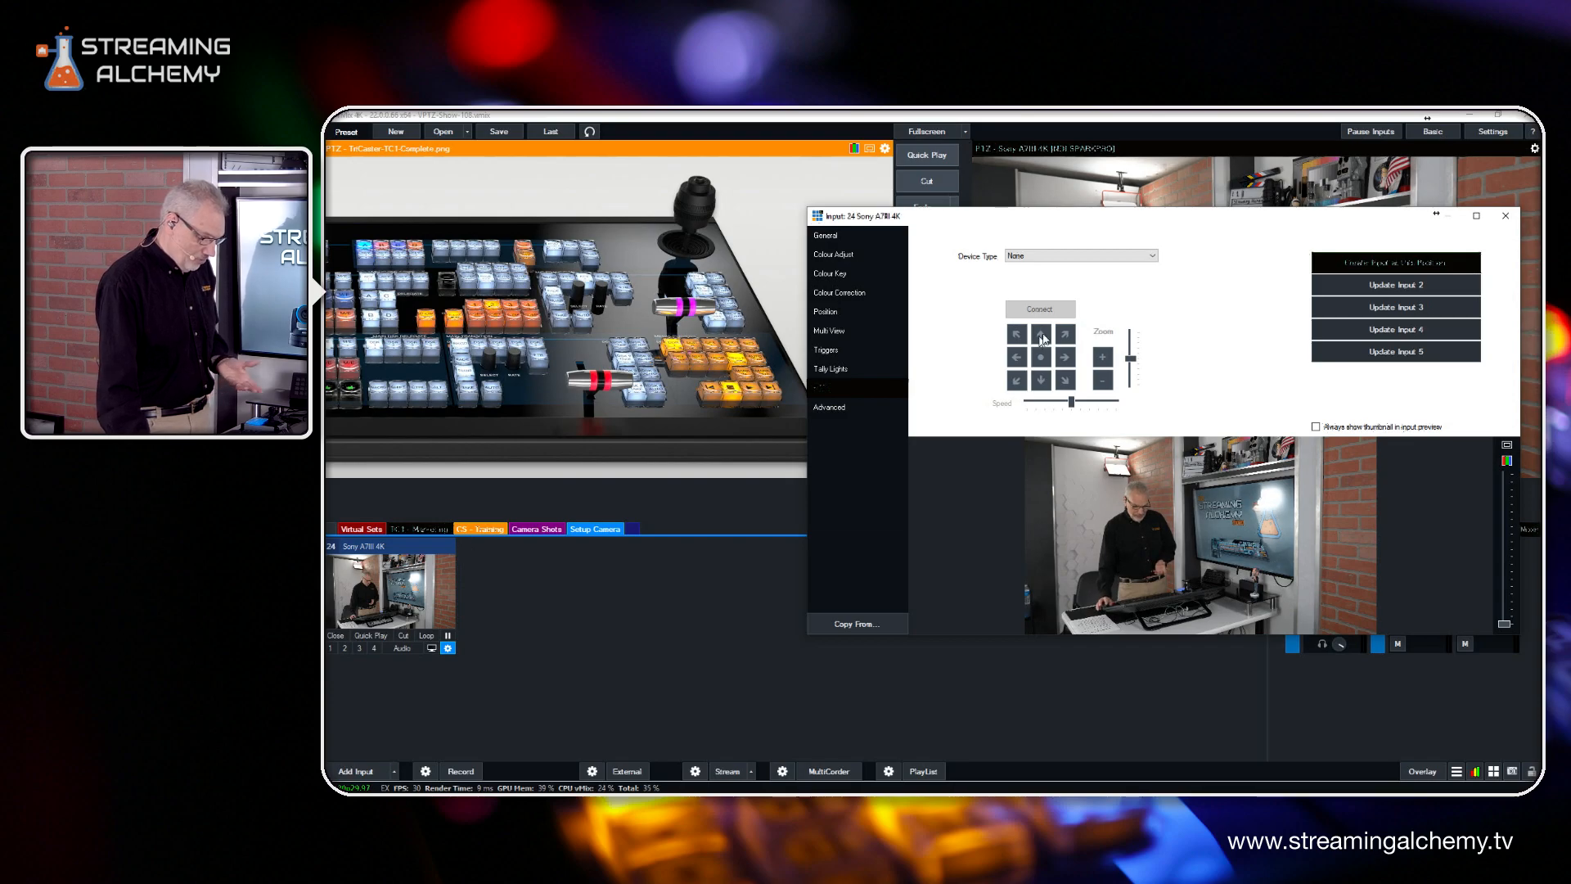
{"action": "left_click", "coordinate": [841, 255]}
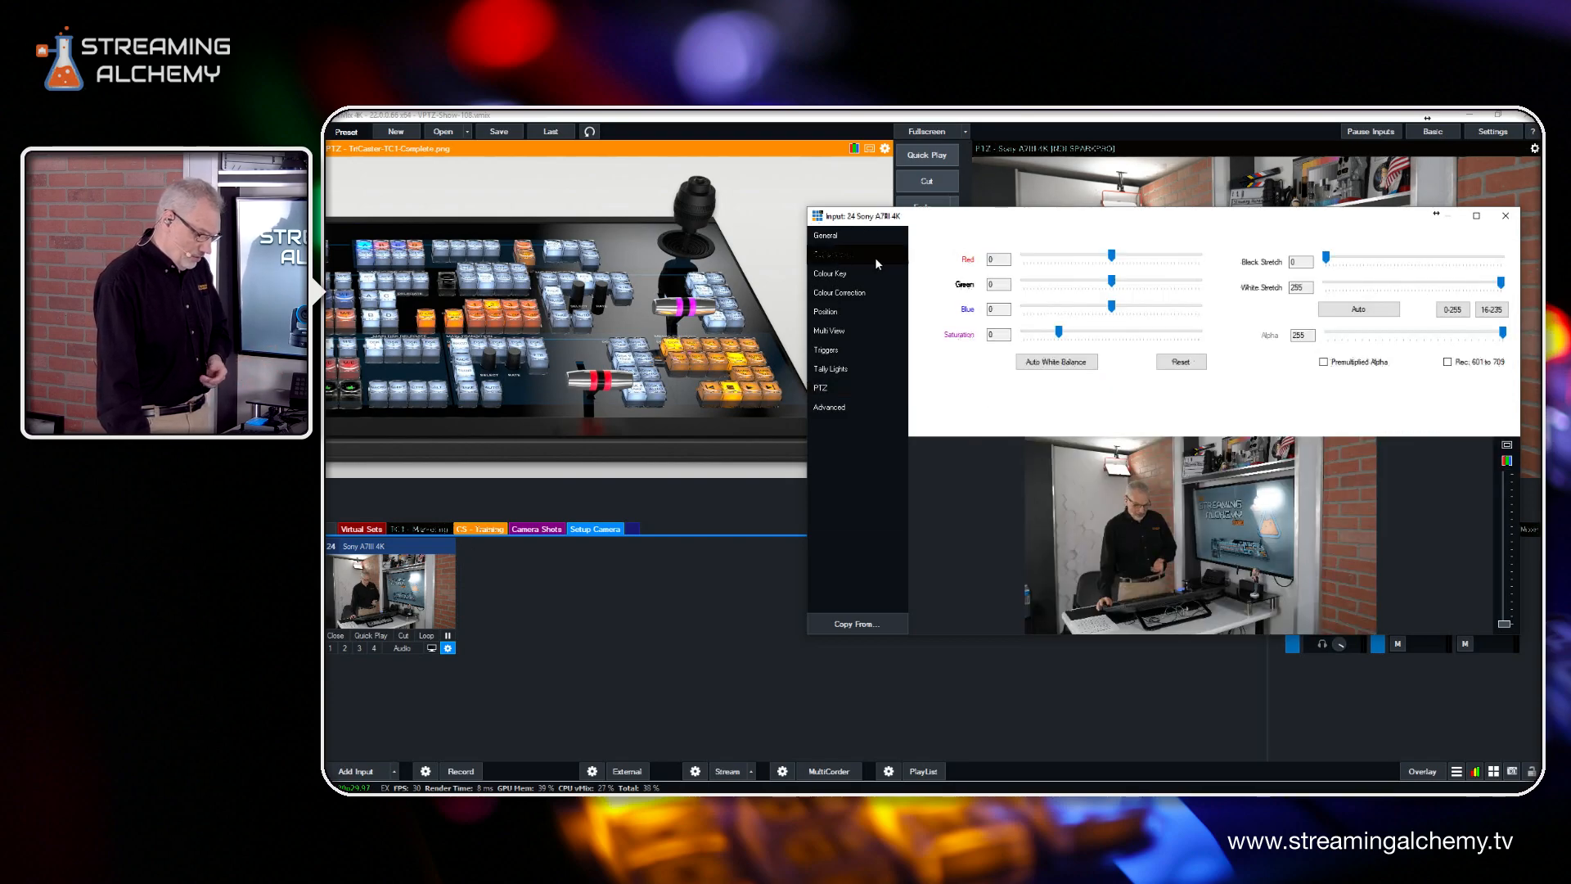
{"action": "left_click", "coordinate": [828, 234]}
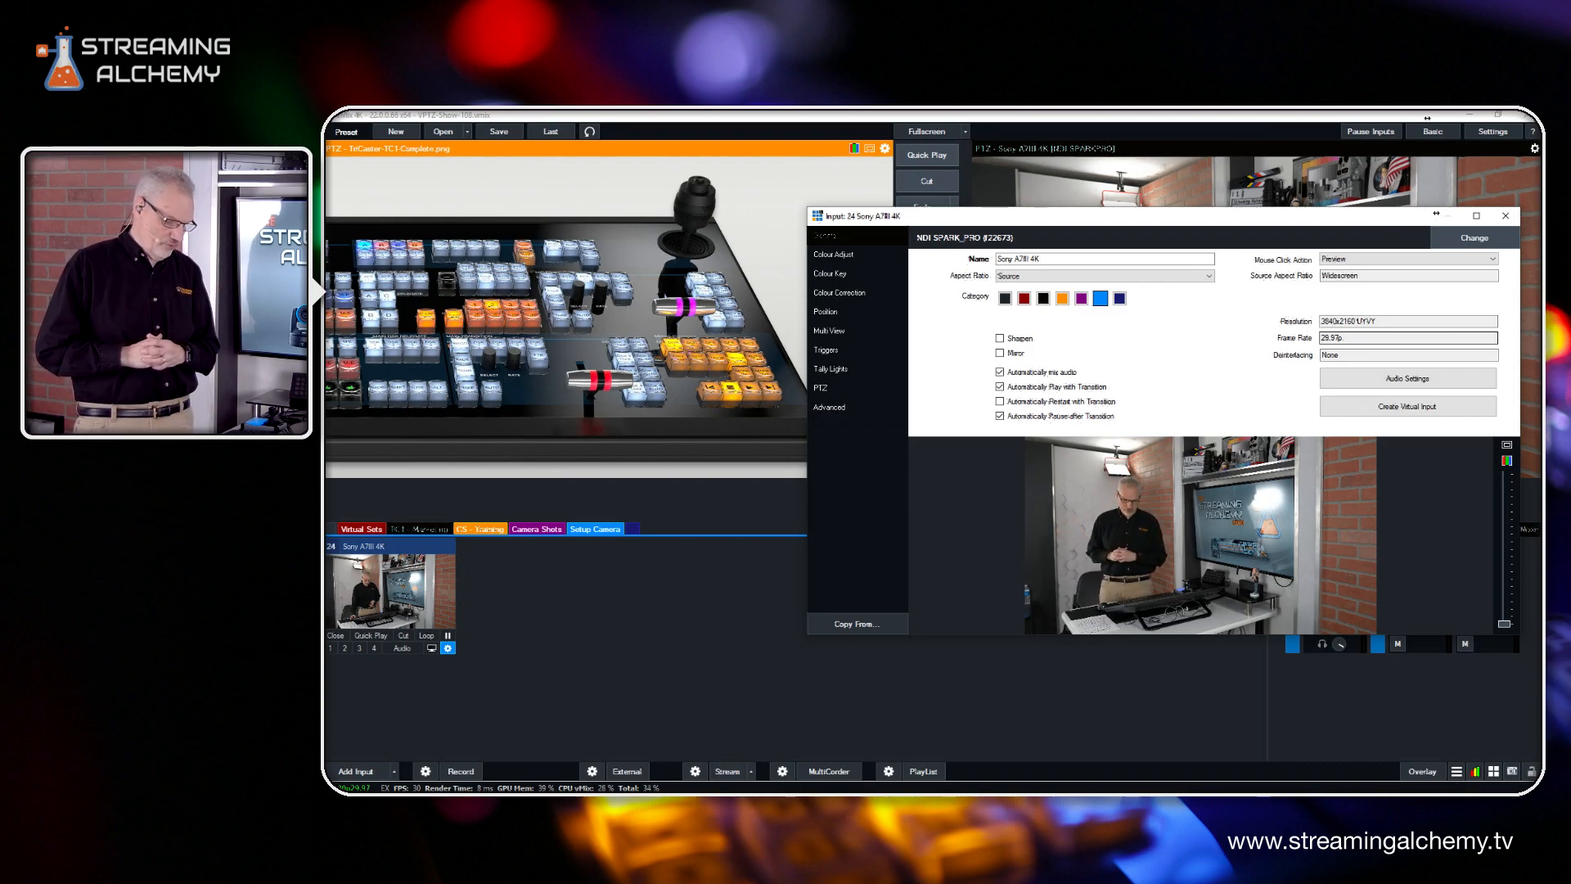
{"action": "left_click", "coordinate": [1506, 217]}
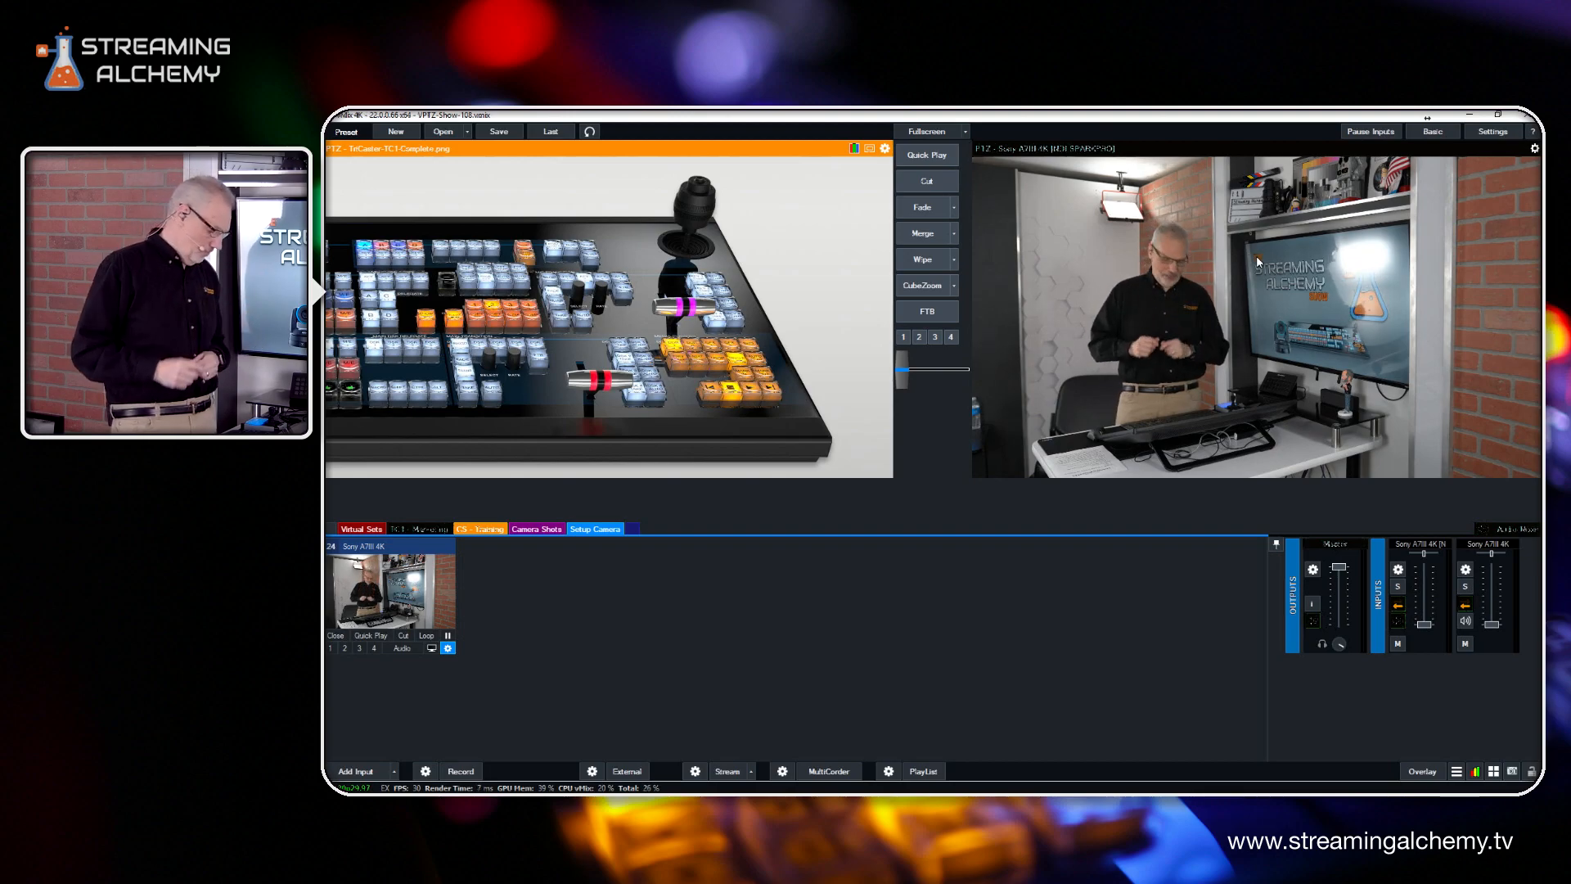
Set up the Sony A7III 4K input as a Virtual PTZ device with 2x zoom and connect it
{"action": "left_click", "coordinate": [447, 648]}
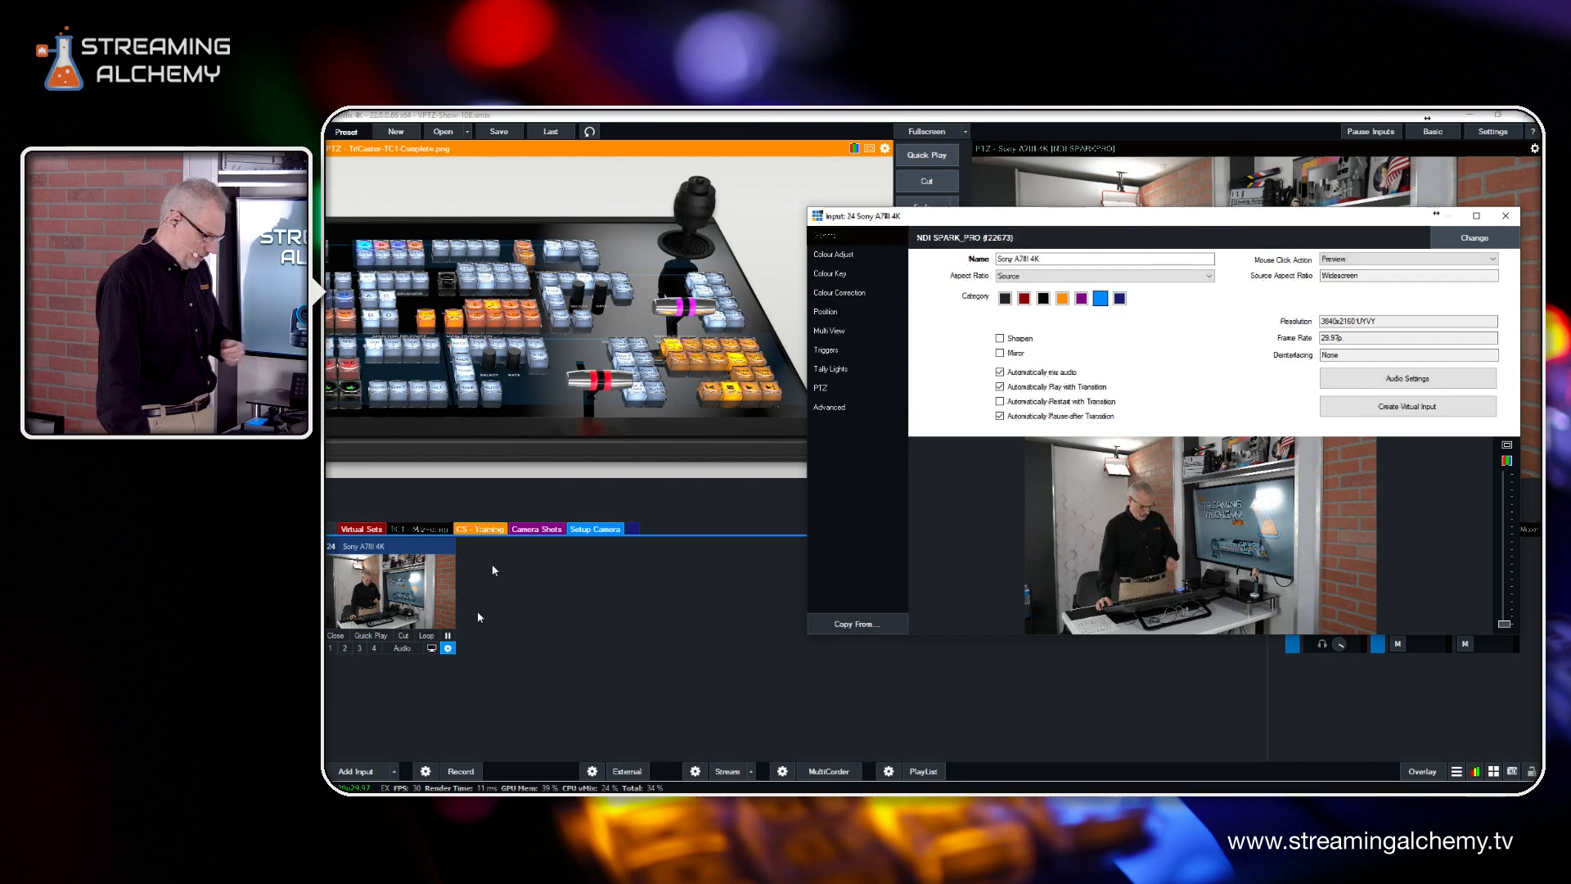
{"action": "left_click", "coordinate": [822, 389]}
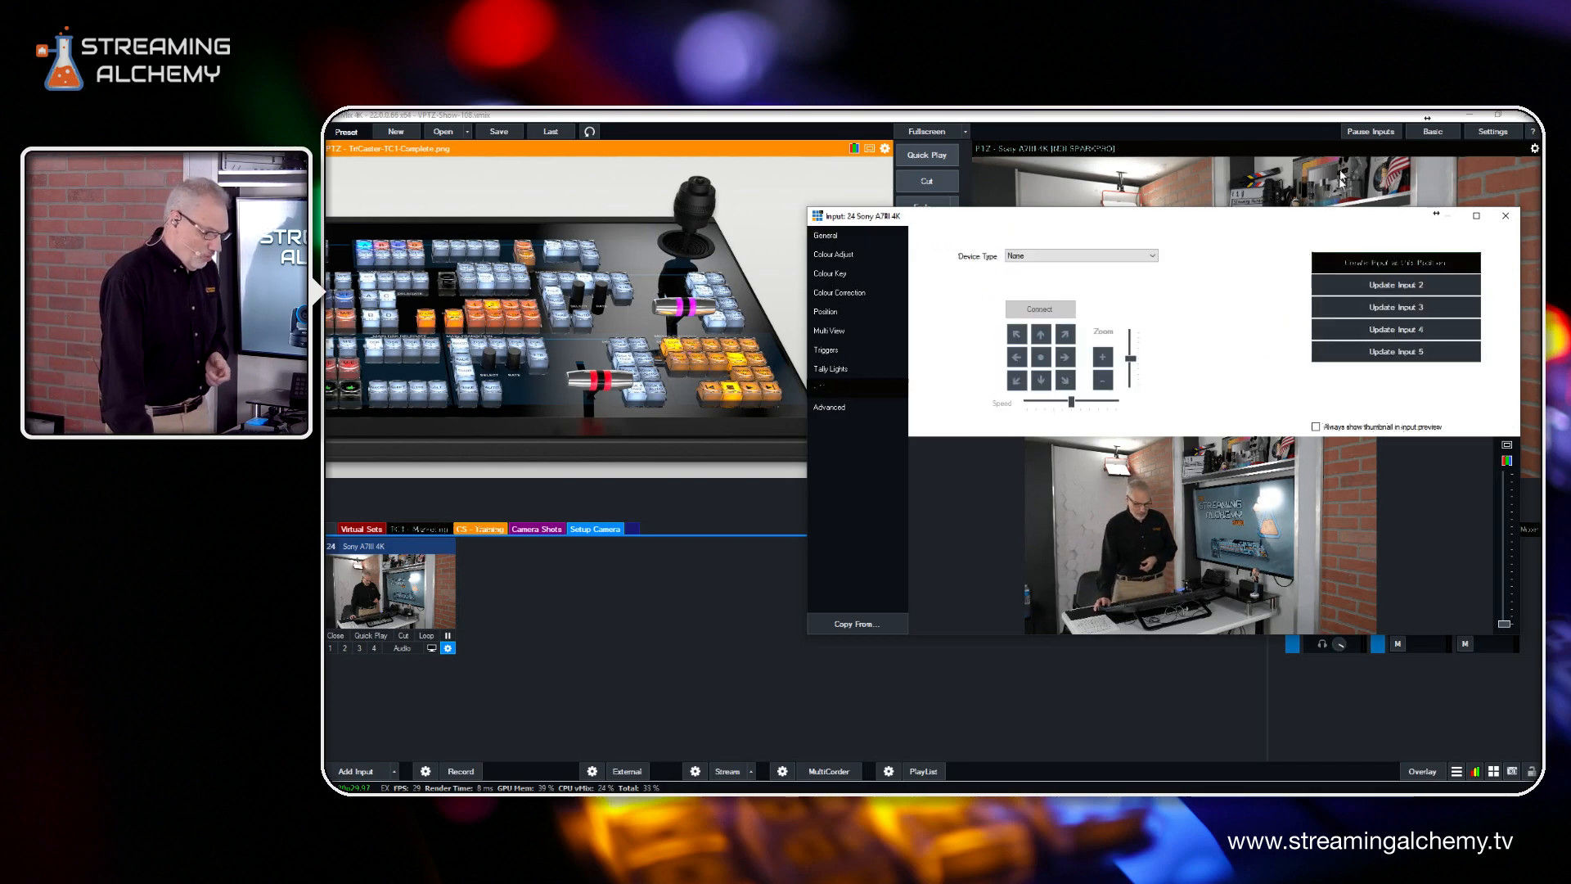
{"action": "left_click", "coordinate": [1154, 257]}
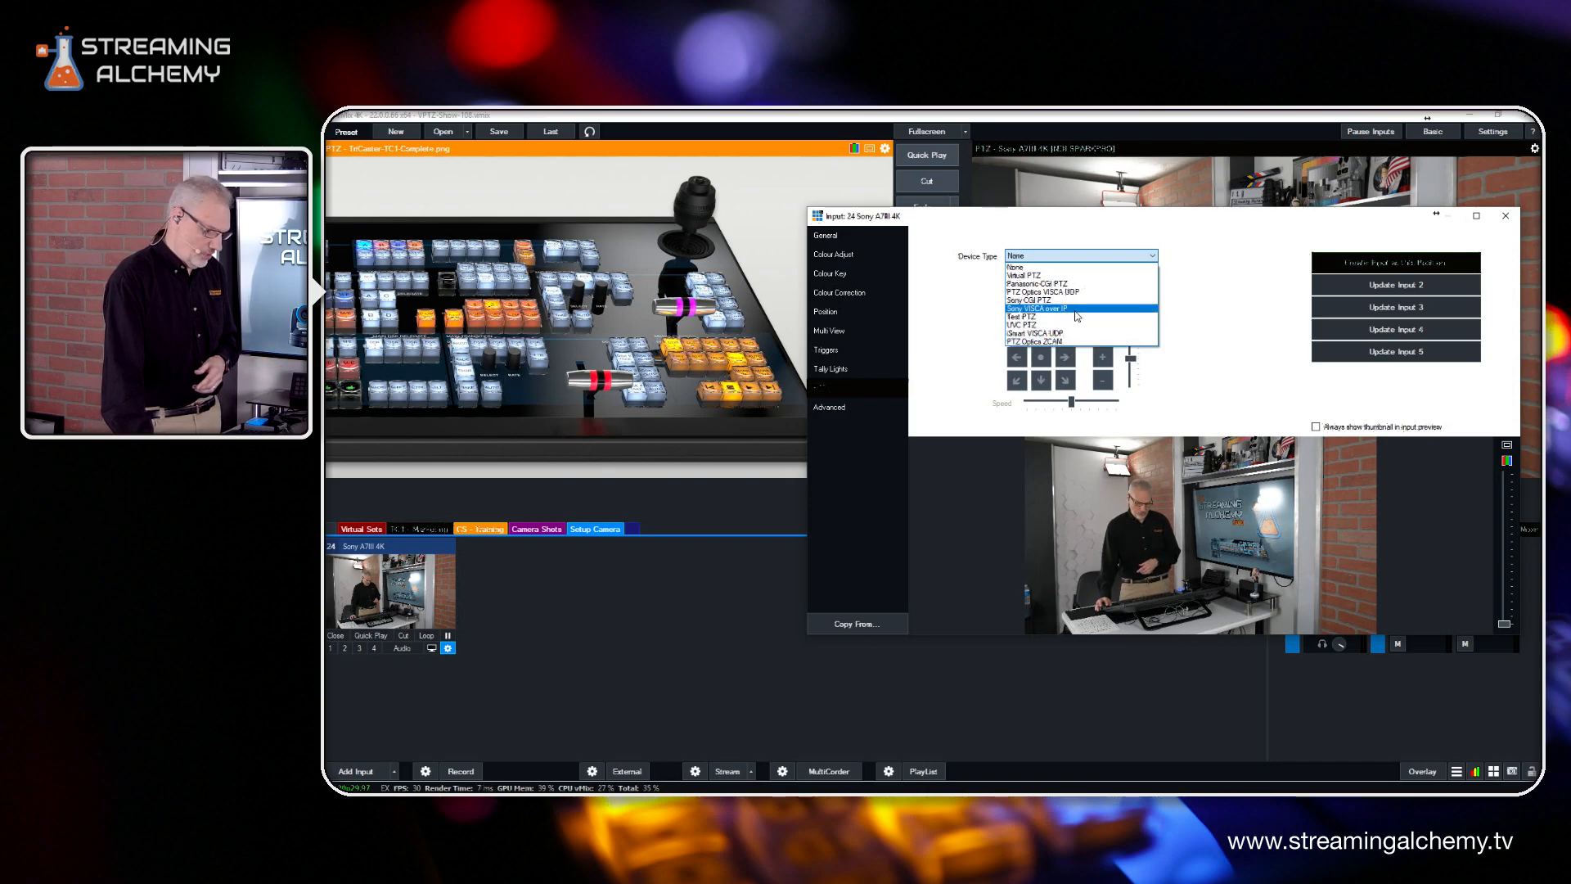
{"action": "left_click", "coordinate": [1039, 276]}
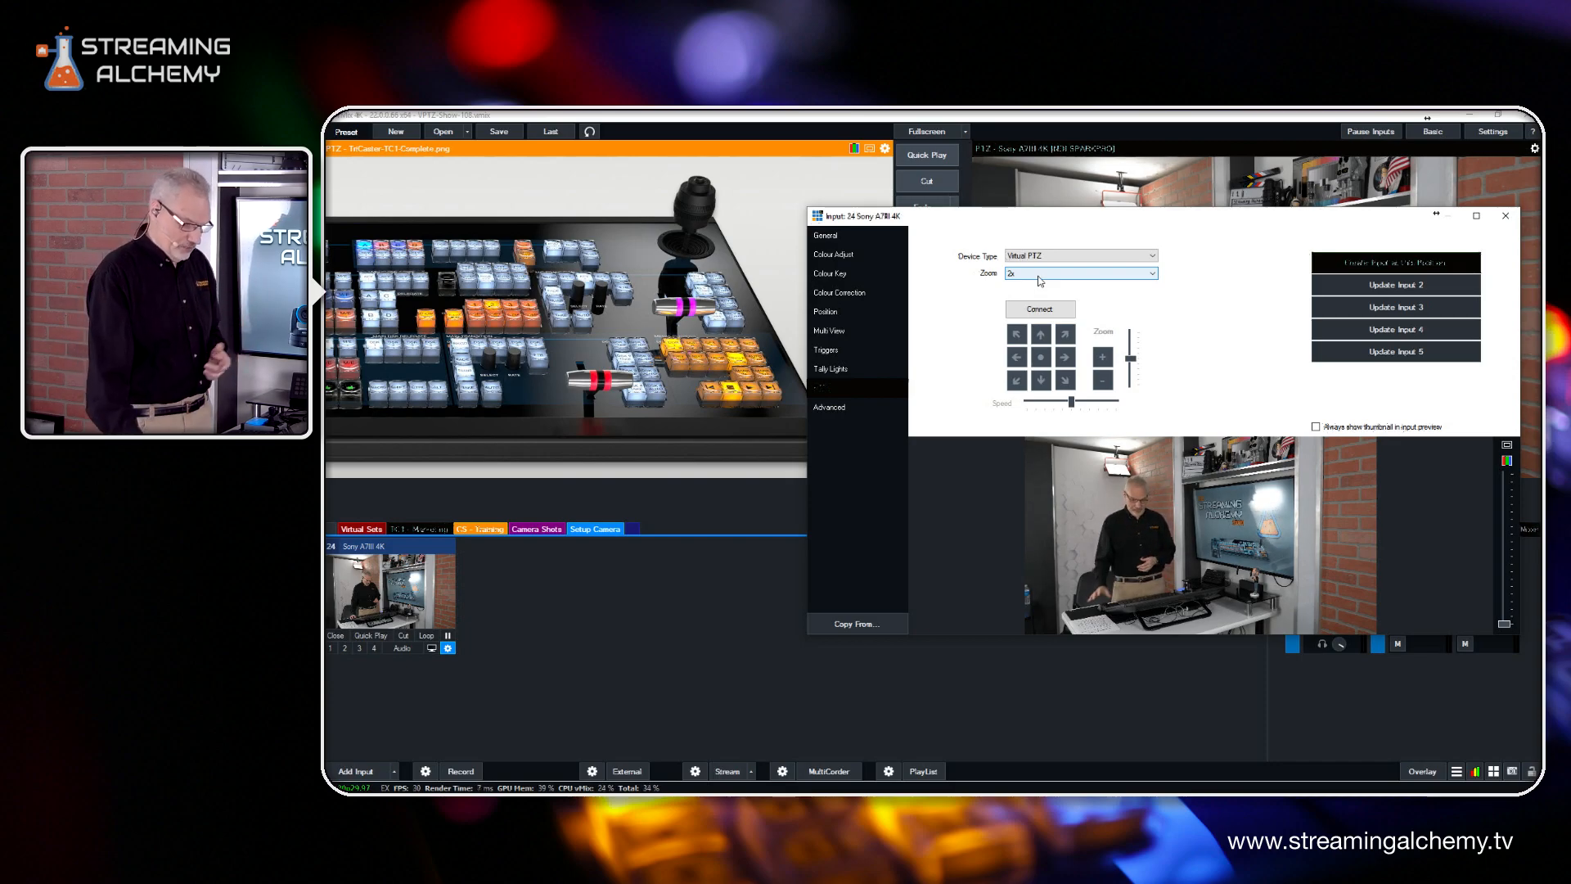
{"action": "left_click", "coordinate": [1040, 280]}
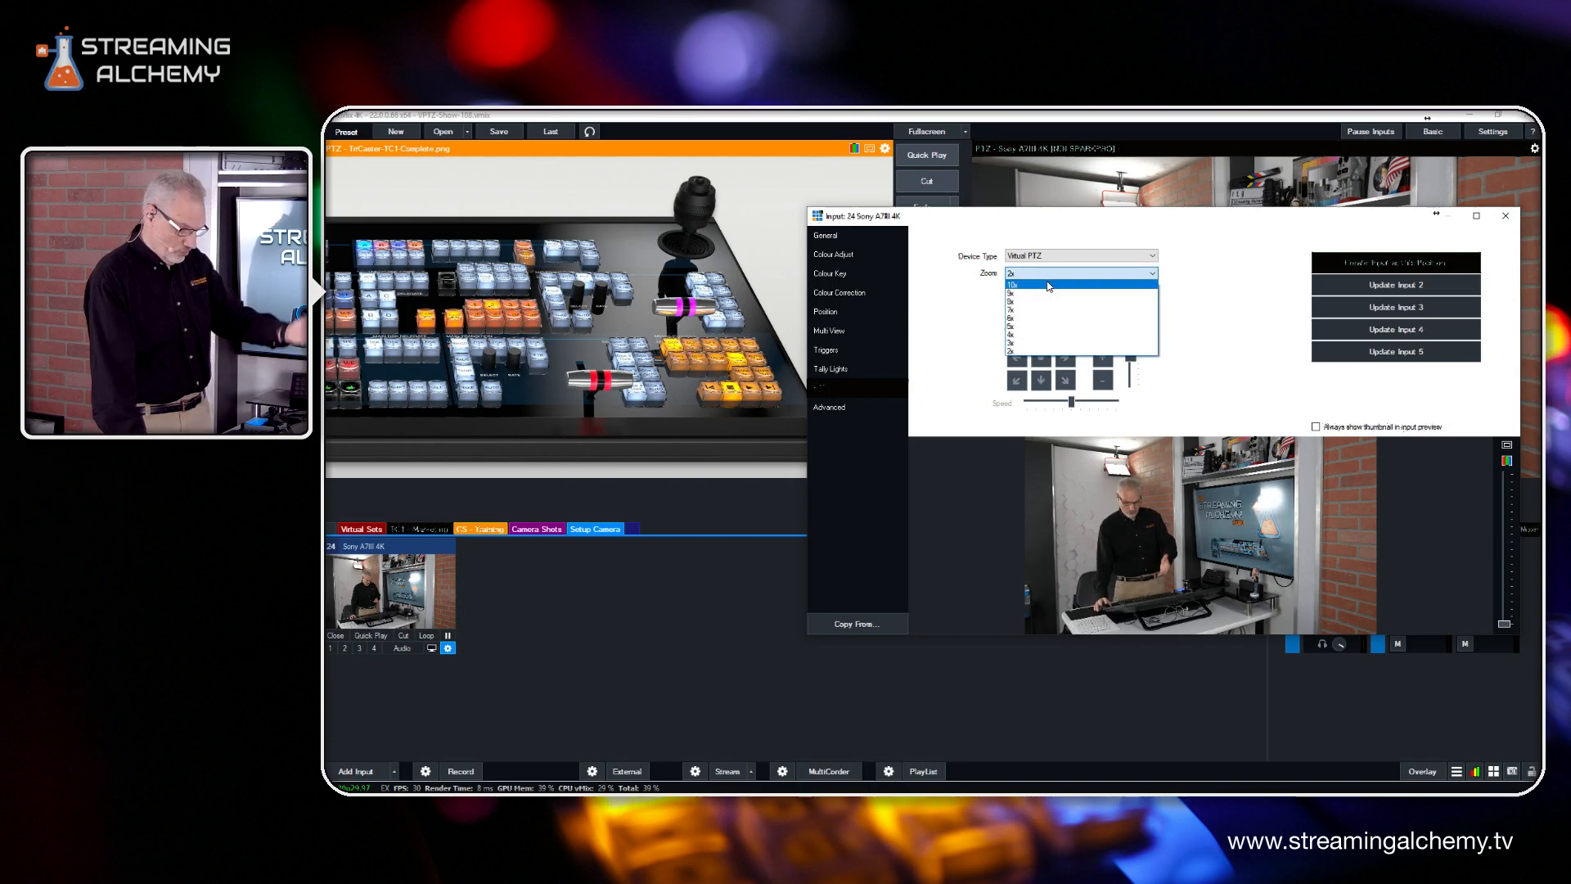
{"action": "left_click", "coordinate": [1073, 277]}
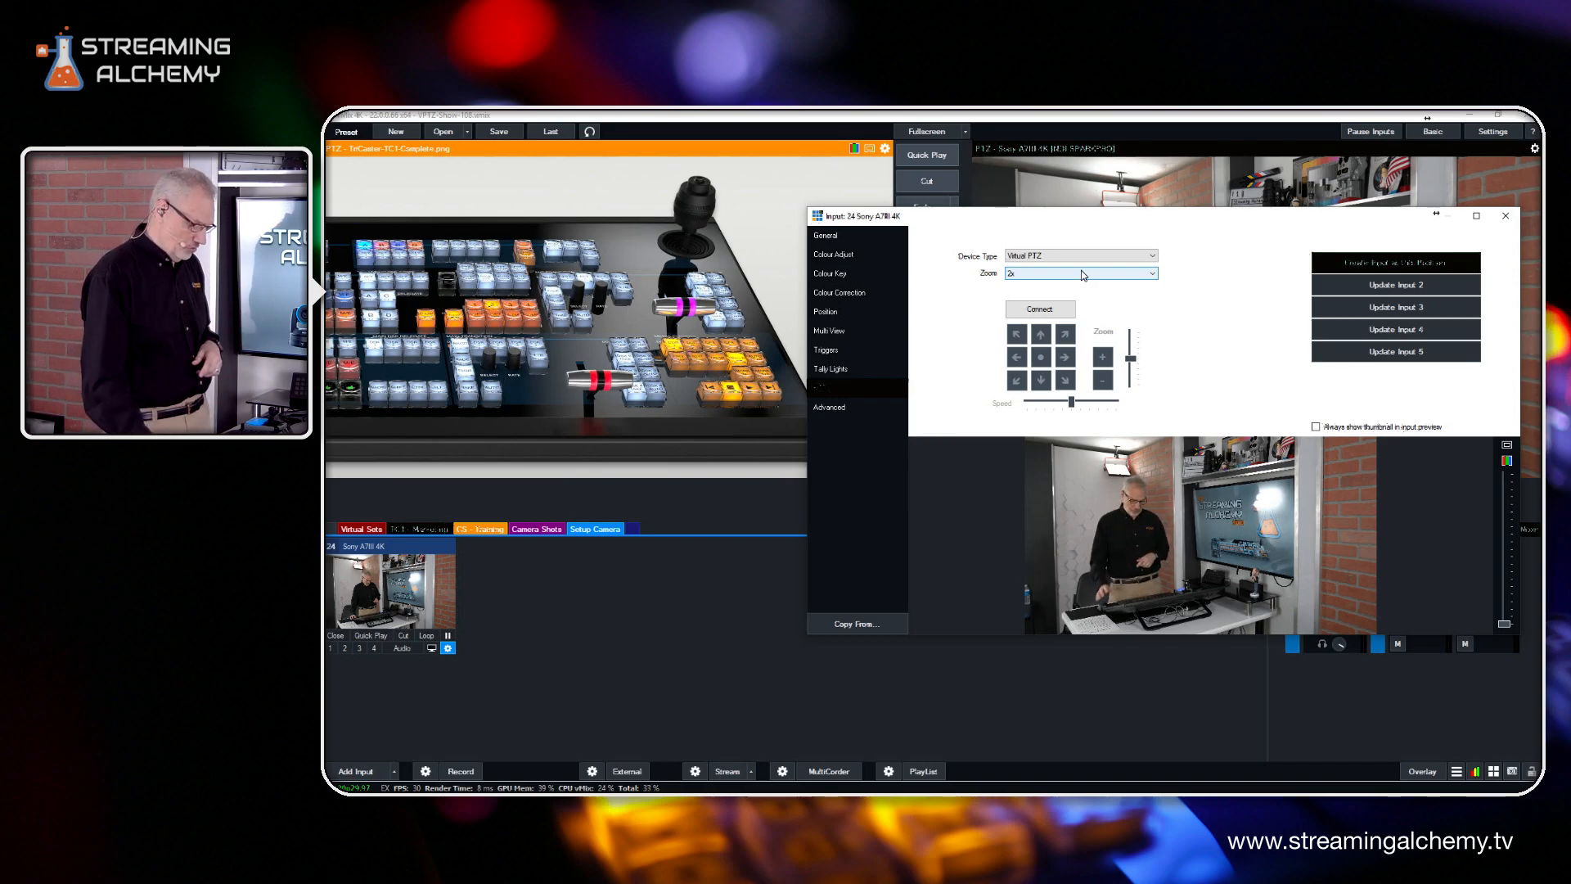
{"action": "left_click_drag", "start_coordinate": [1210, 217], "coordinate": [1150, 168]}
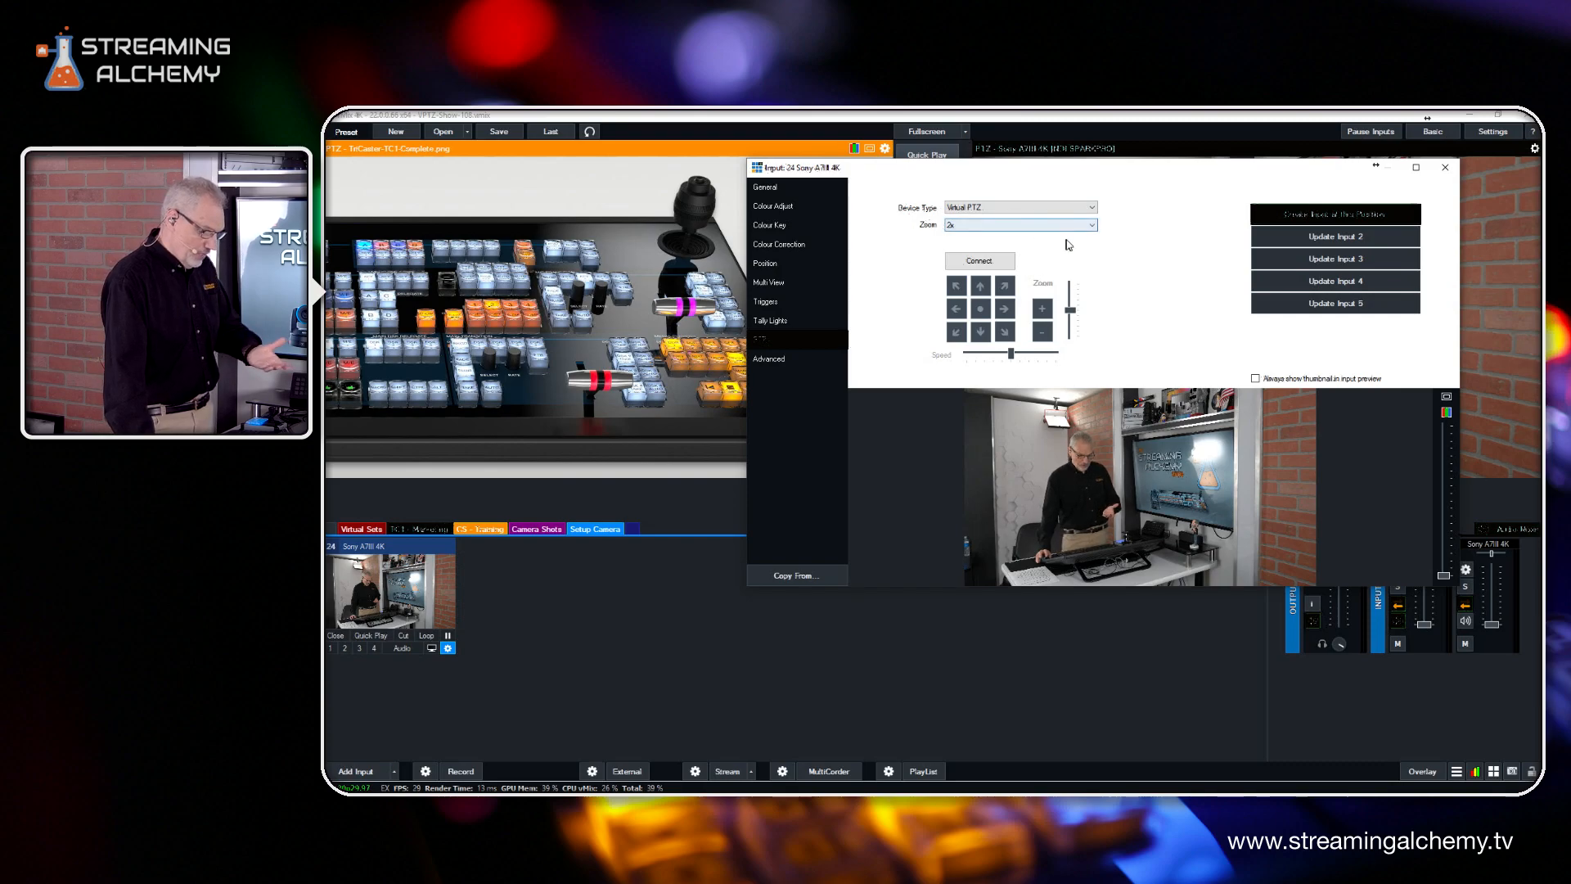
{"action": "left_click", "coordinate": [972, 262]}
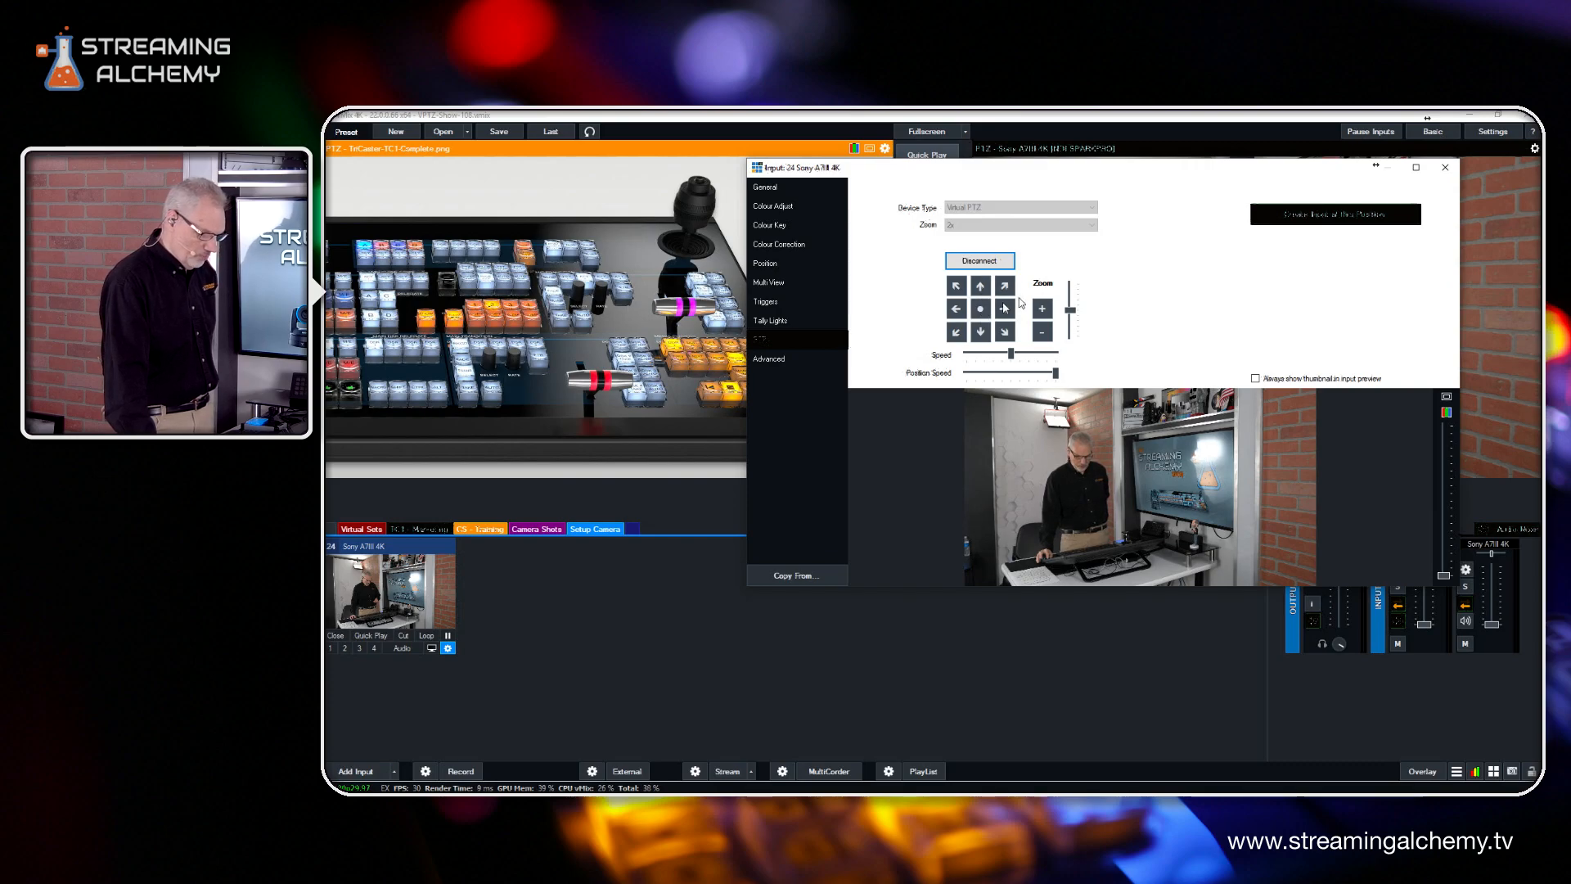
Zoom in and reframe the virtual camera left and up, create an input at this position, and preview the new shot
{"action": "left_click", "coordinate": [1044, 310]}
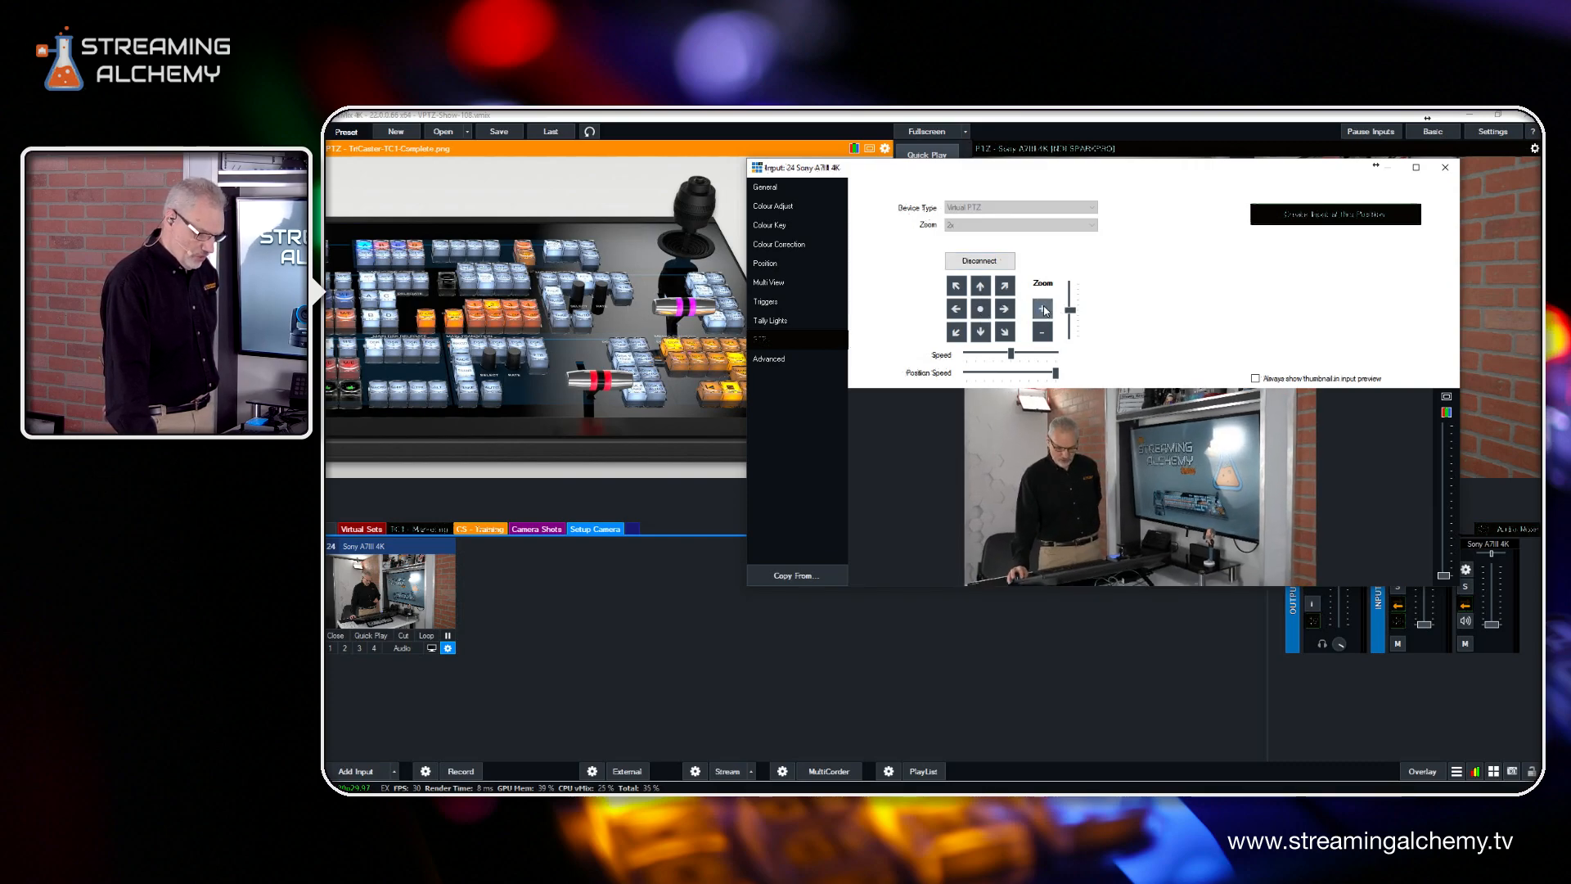
{"action": "left_click", "coordinate": [950, 311]}
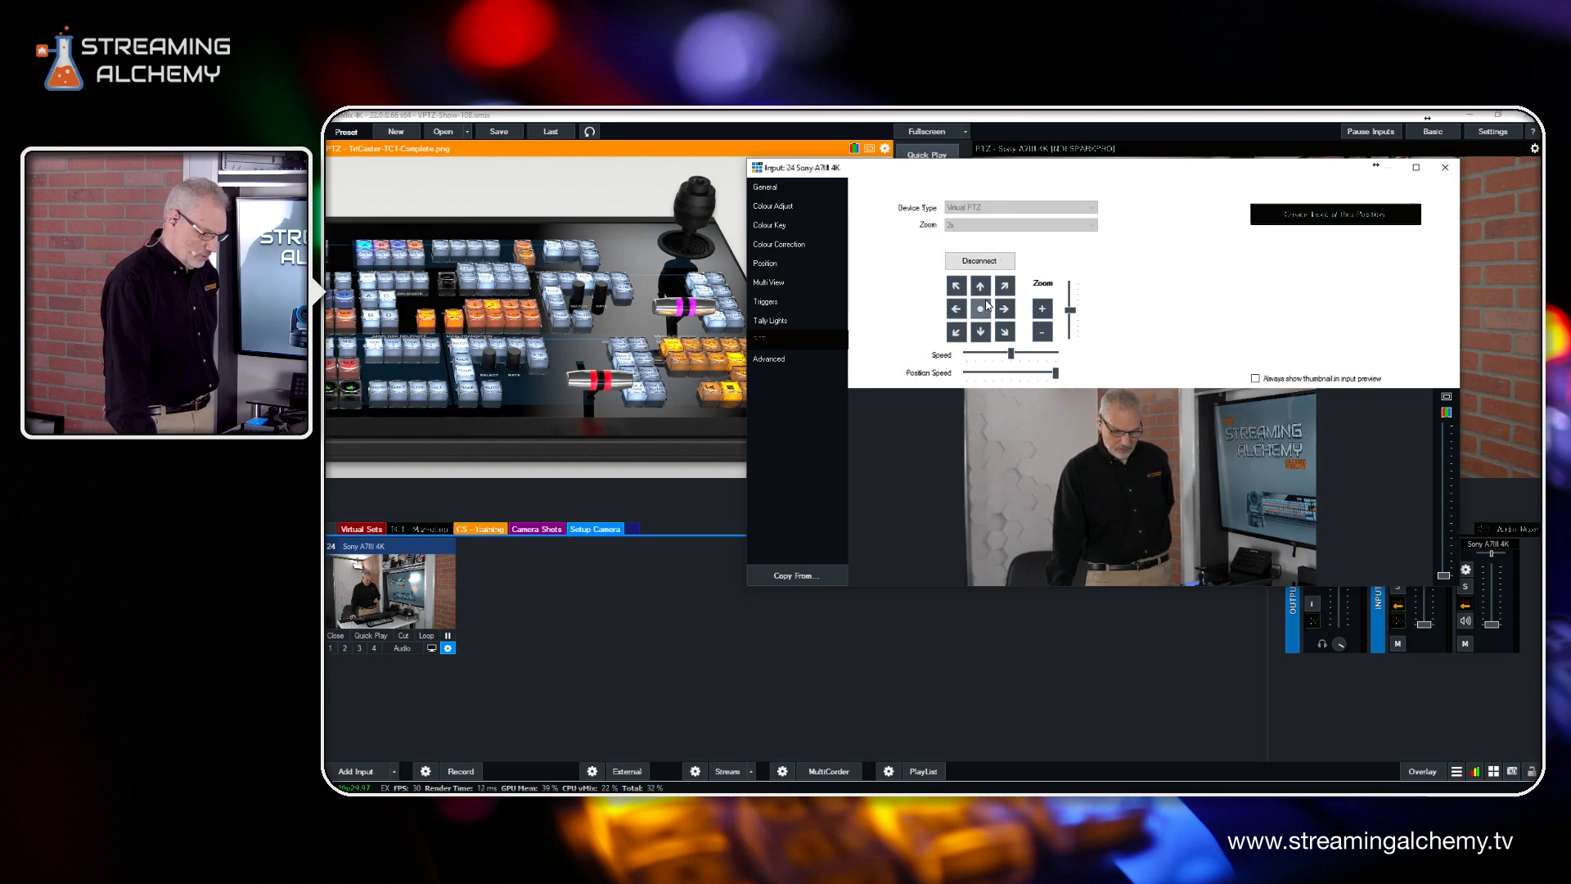
{"action": "left_click", "coordinate": [980, 286]}
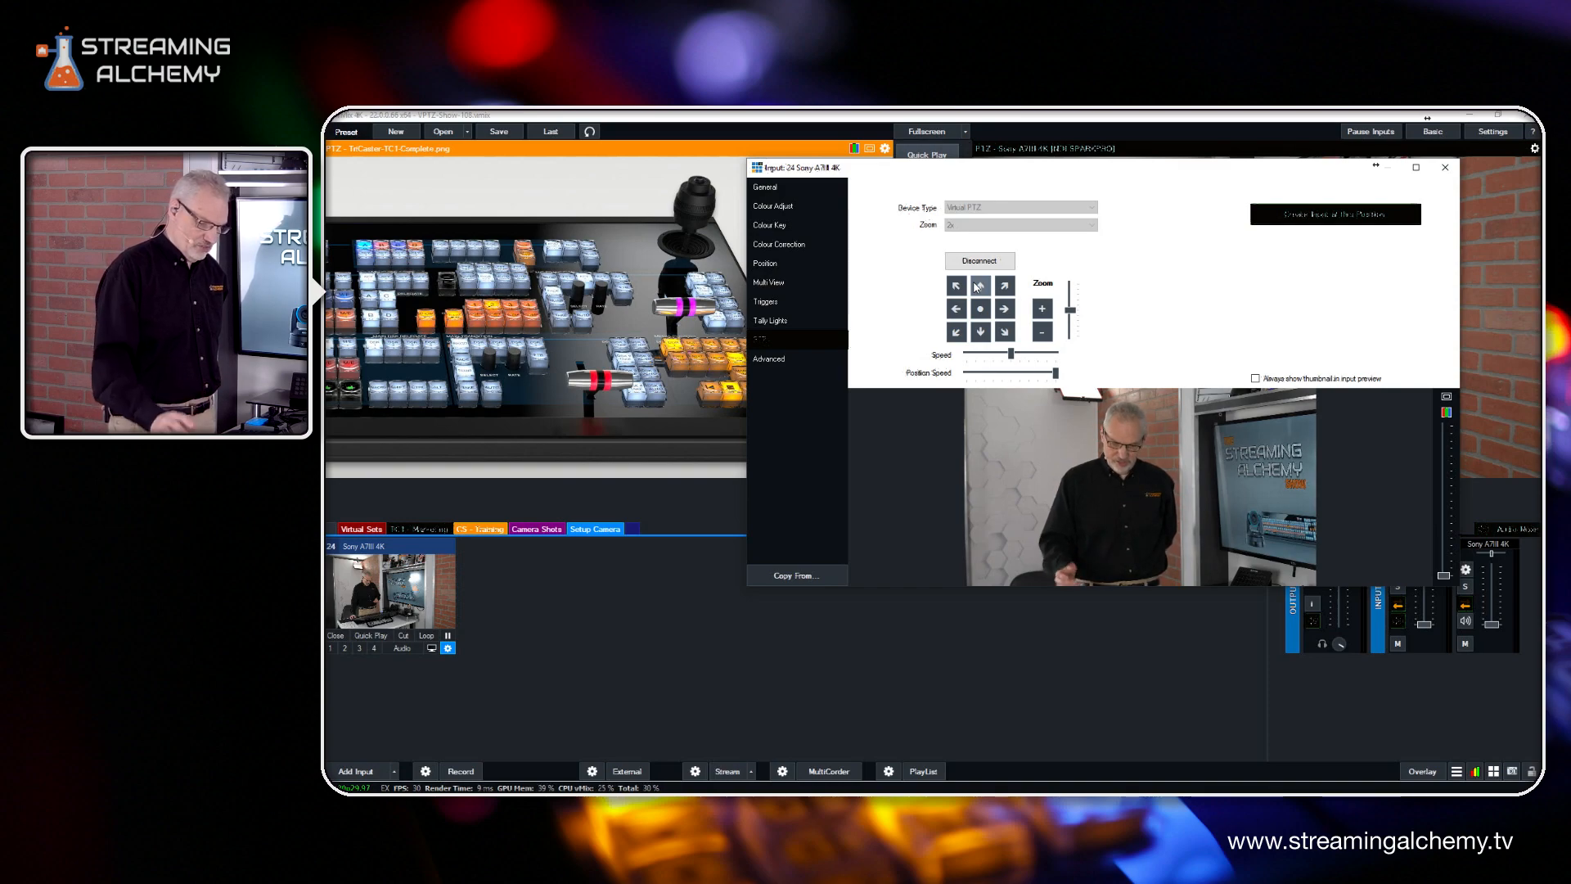
{"action": "left_click", "coordinate": [1354, 217]}
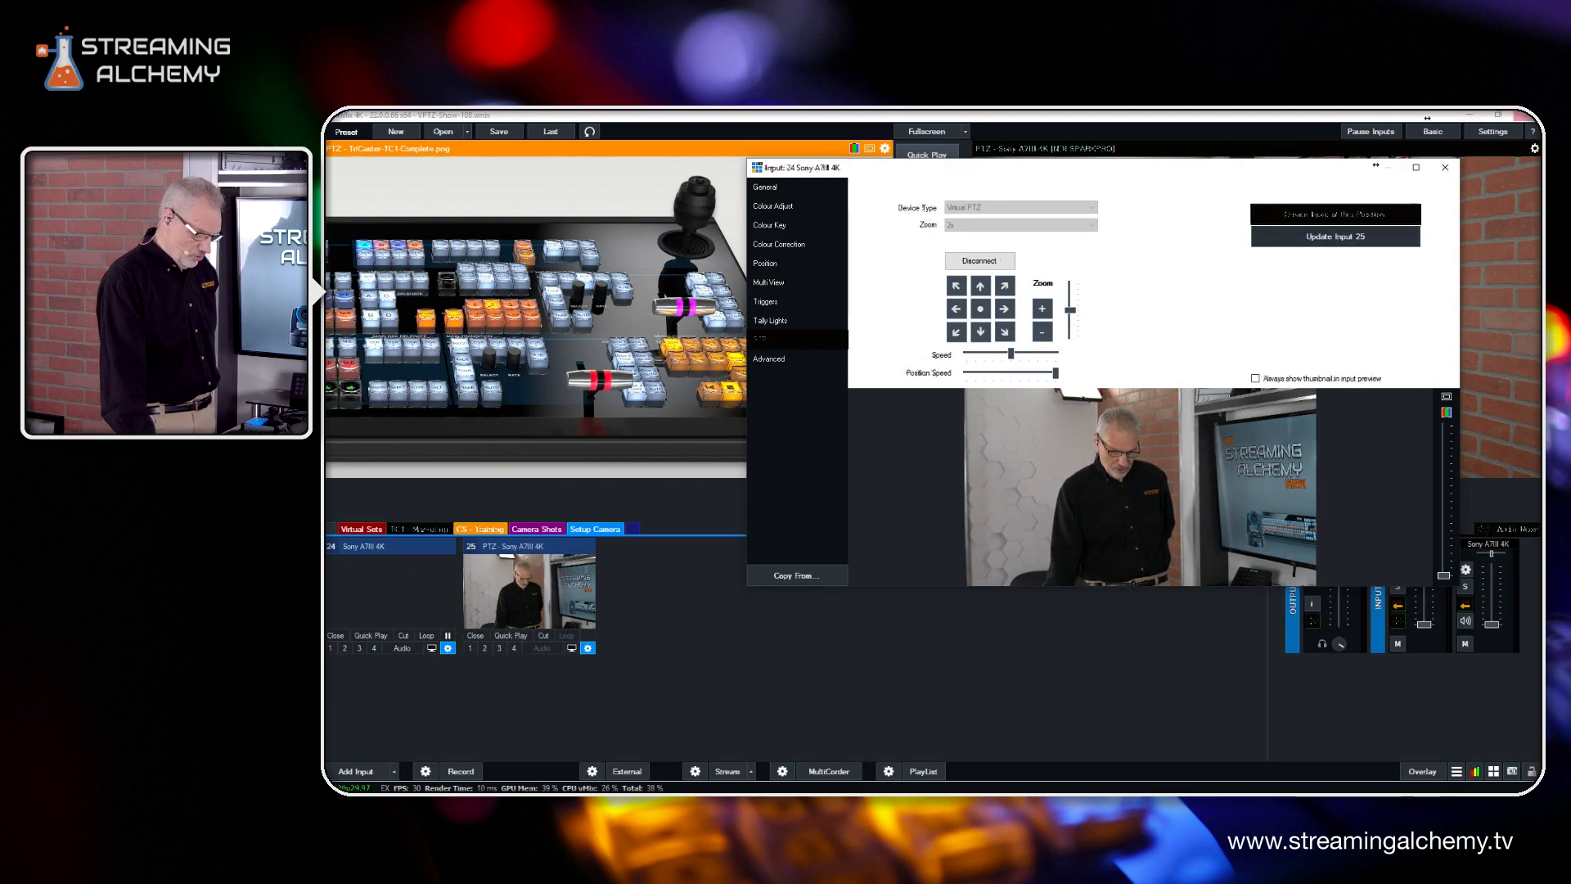
{"action": "left_click", "coordinate": [1445, 167]}
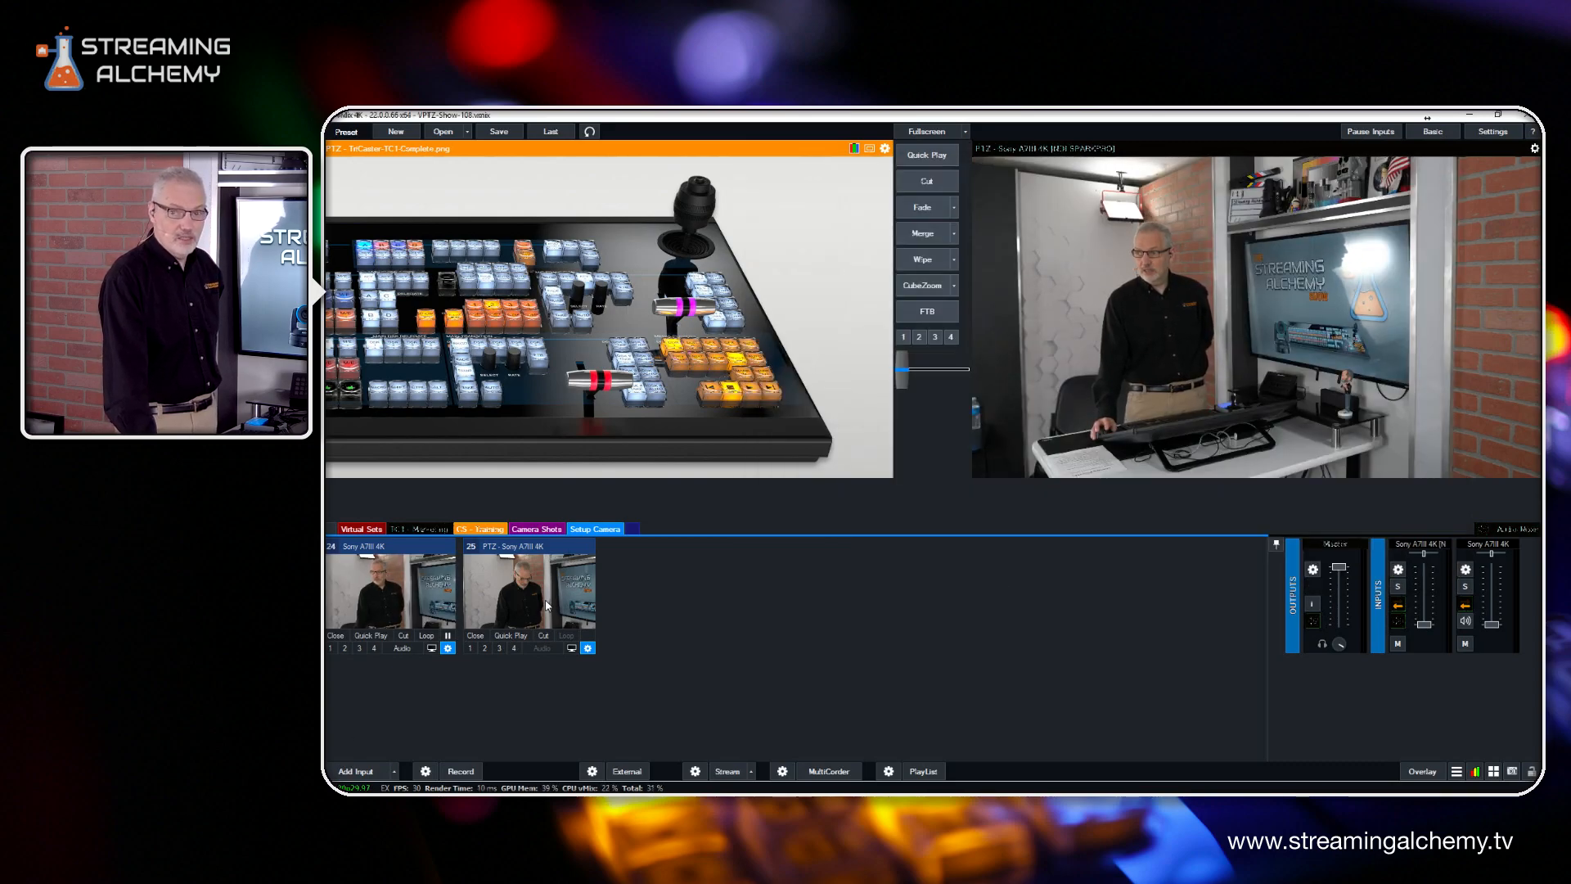
{"action": "left_click", "coordinate": [538, 606]}
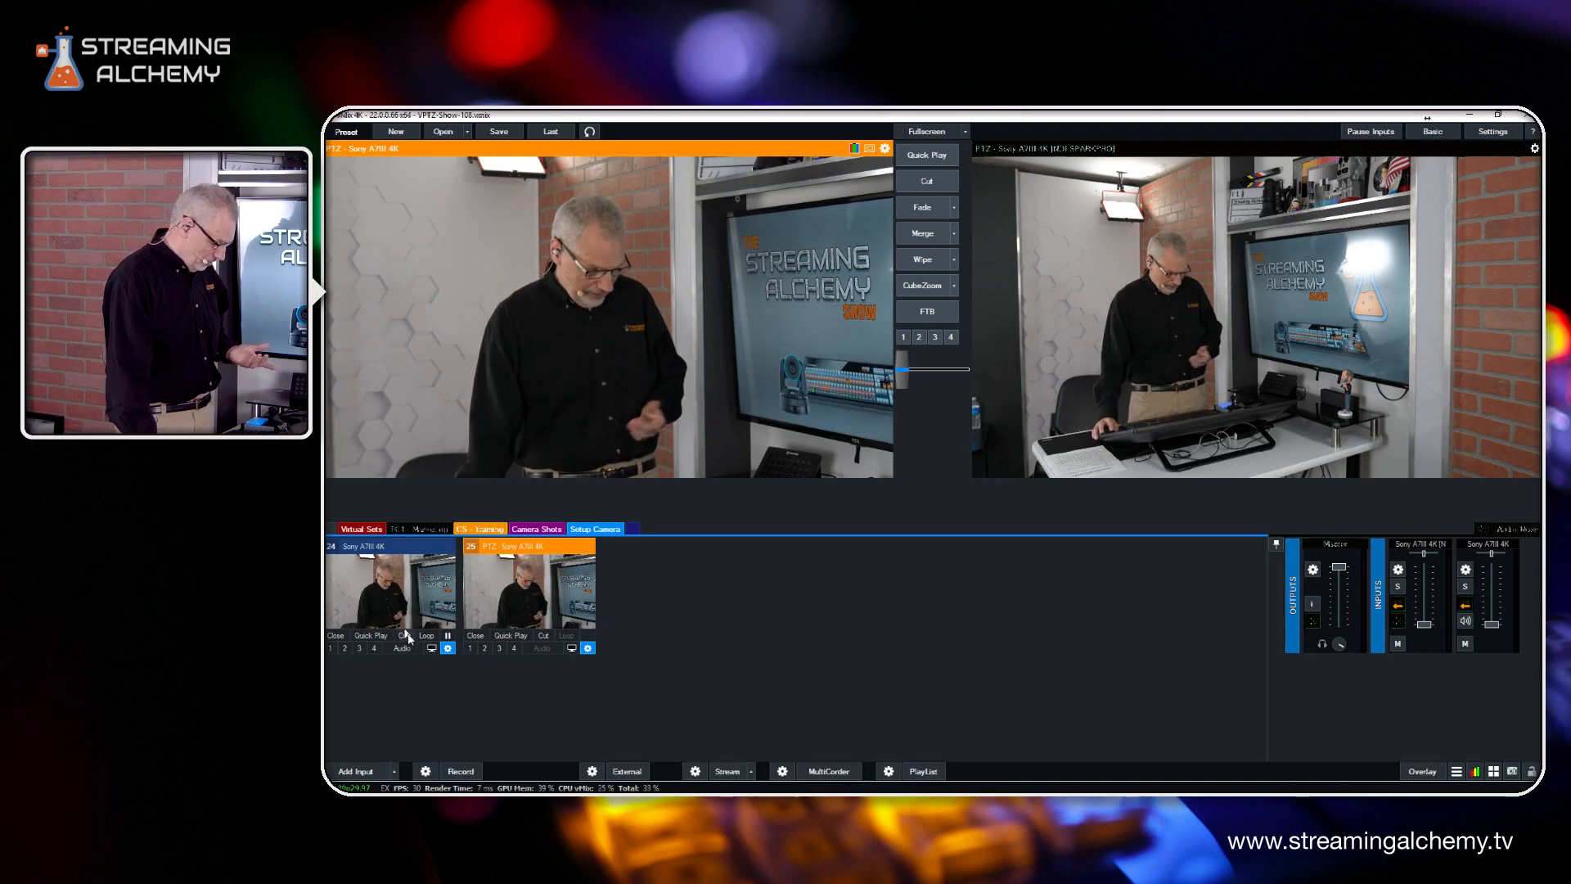
Return the Sony A7III 4K virtual camera to its home position and create another input from that wide view
{"action": "left_click", "coordinate": [448, 648]}
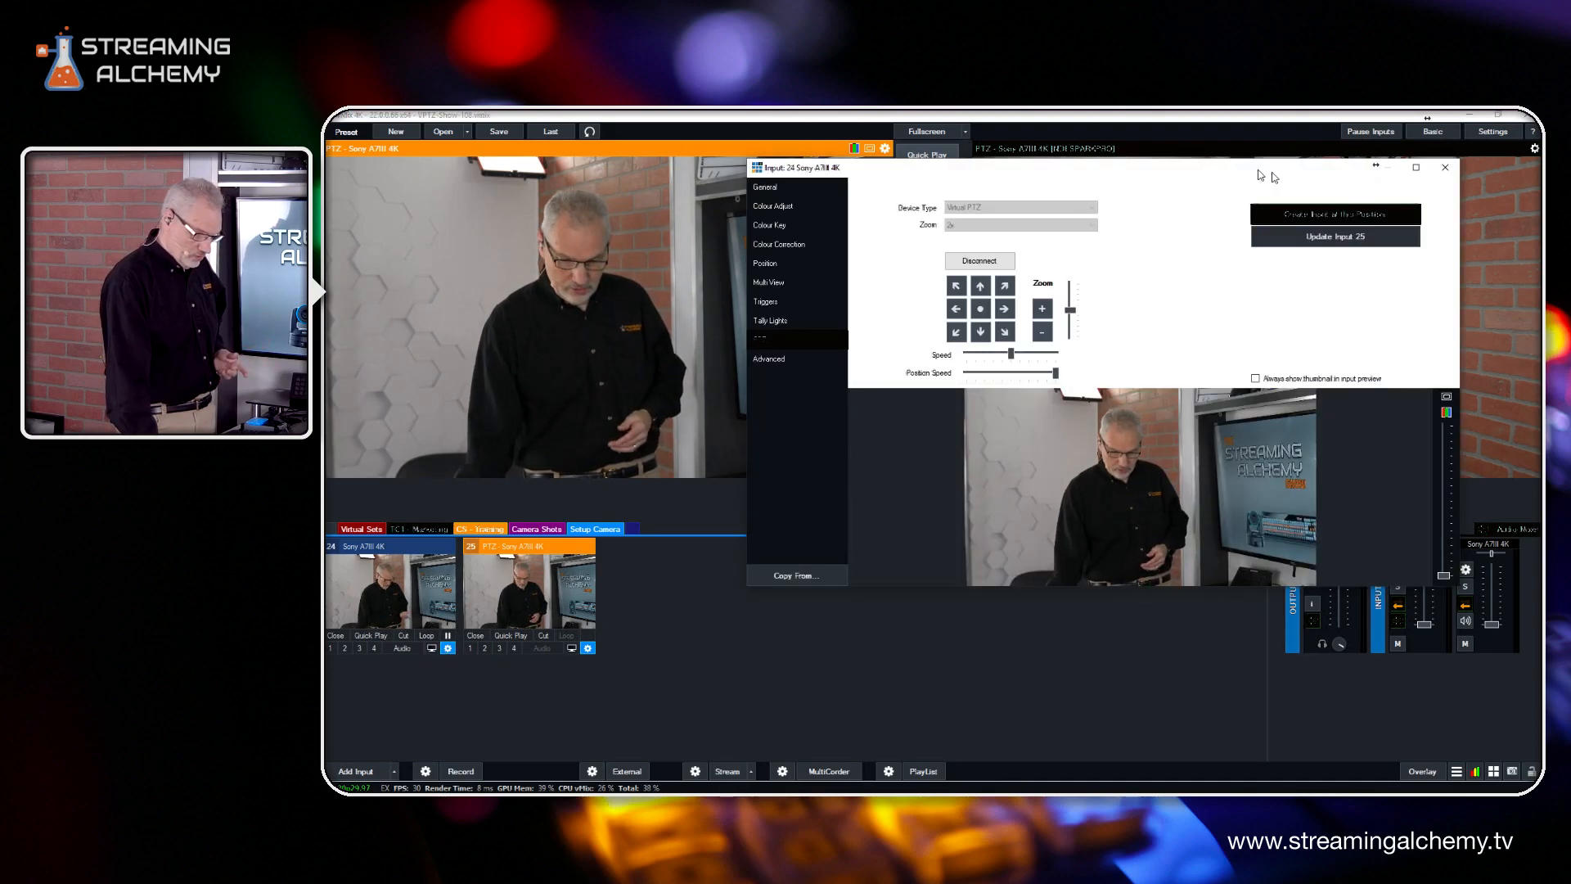
{"action": "left_click", "coordinate": [980, 311]}
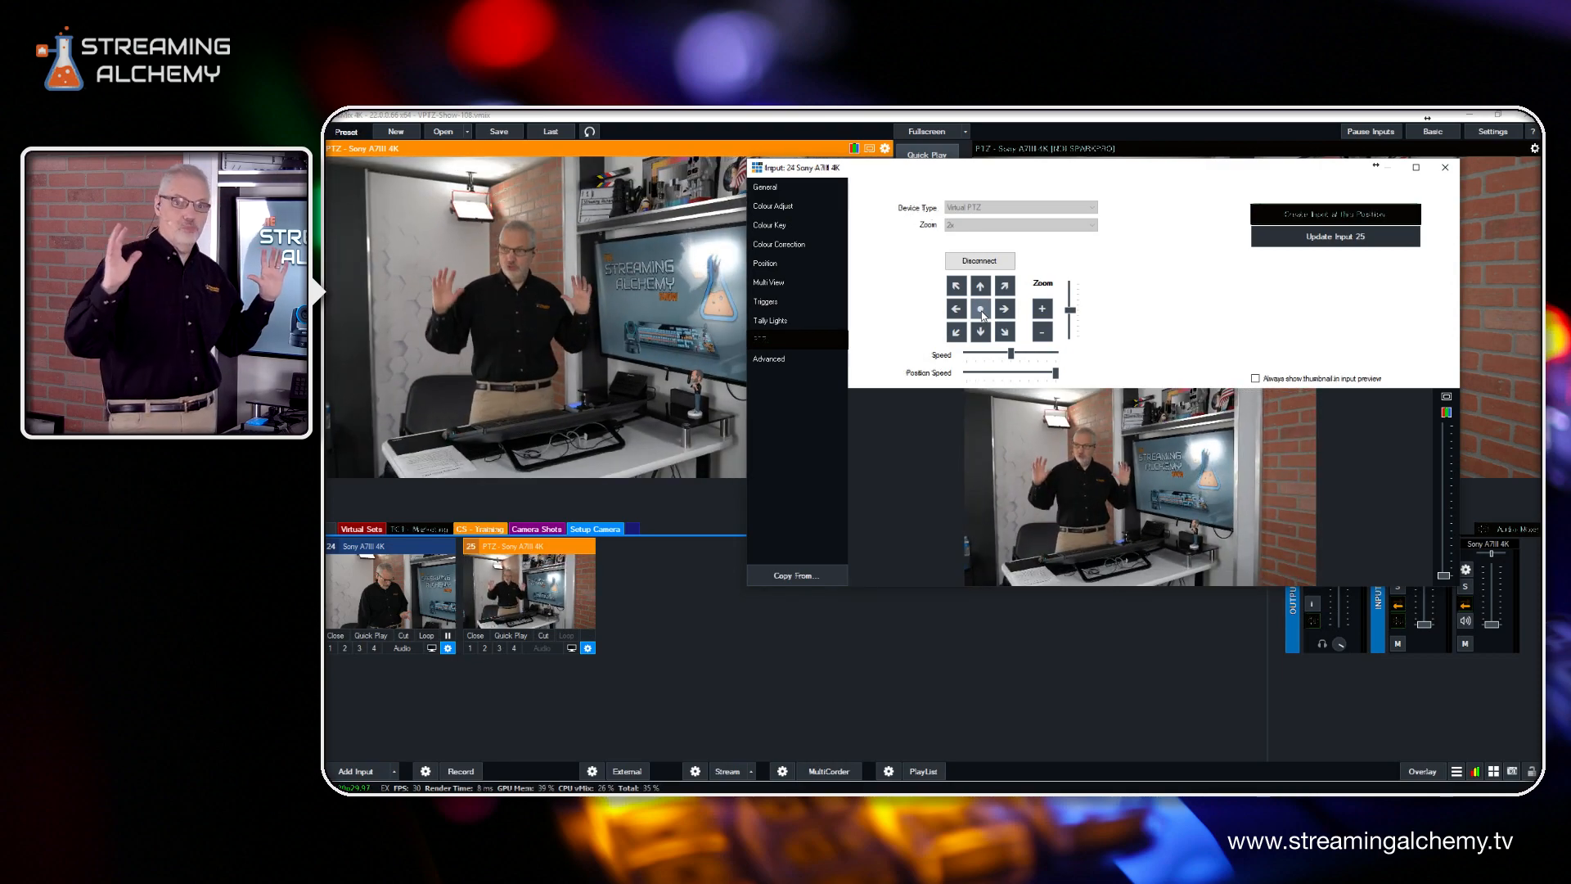
{"action": "left_click", "coordinate": [1353, 218]}
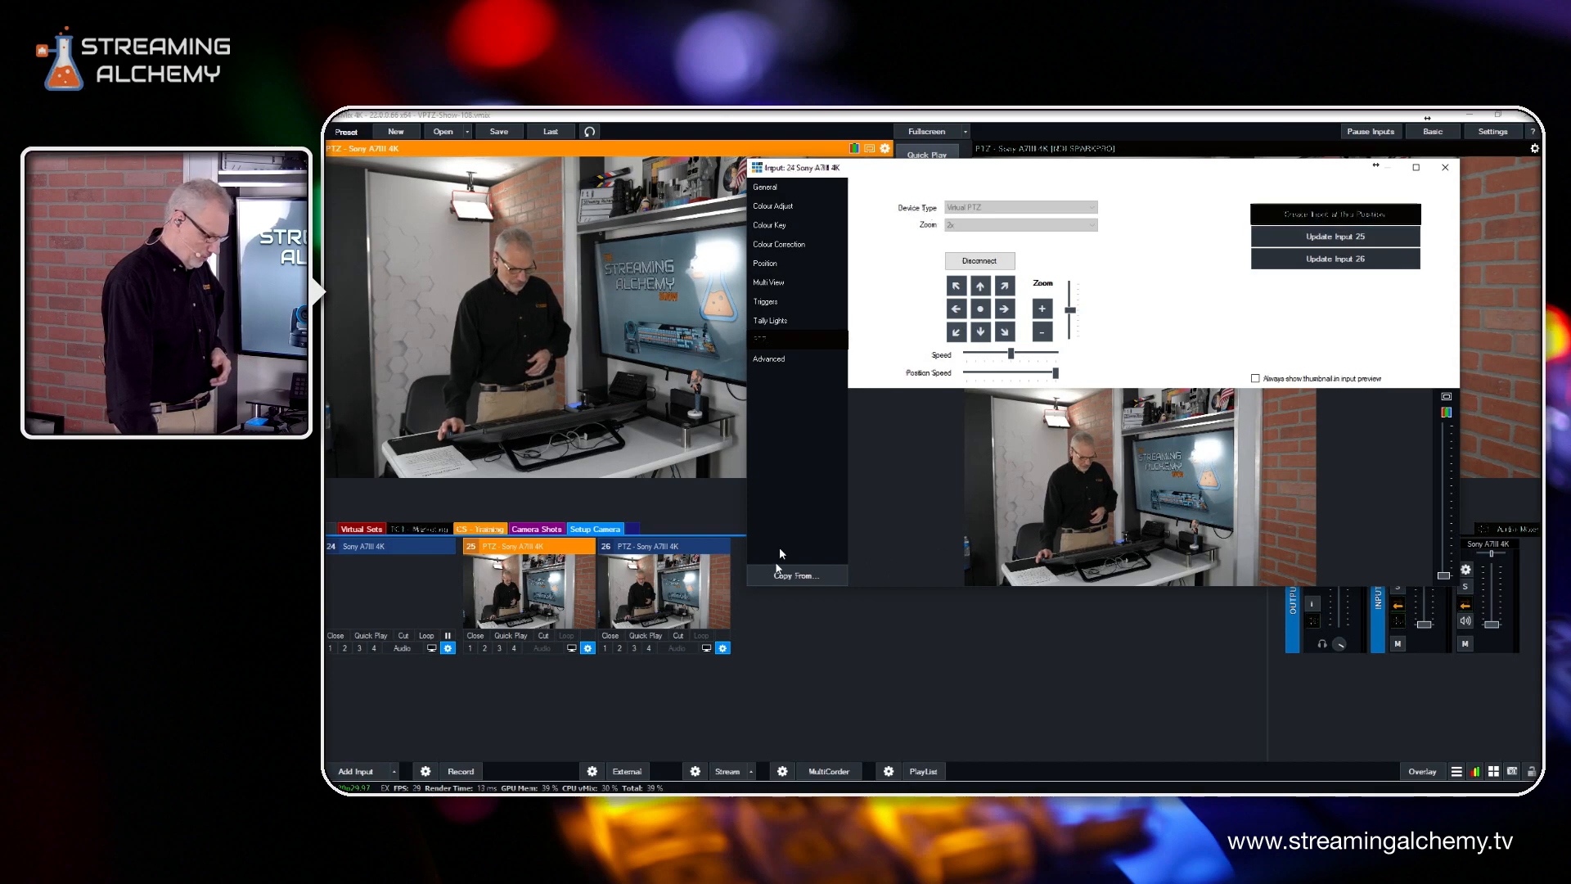
{"action": "key", "text": "Escape"}
Compare the new wide and close PTZ shots by switching the preview between inputs 26 and 25
{"action": "left_click", "coordinate": [683, 584]}
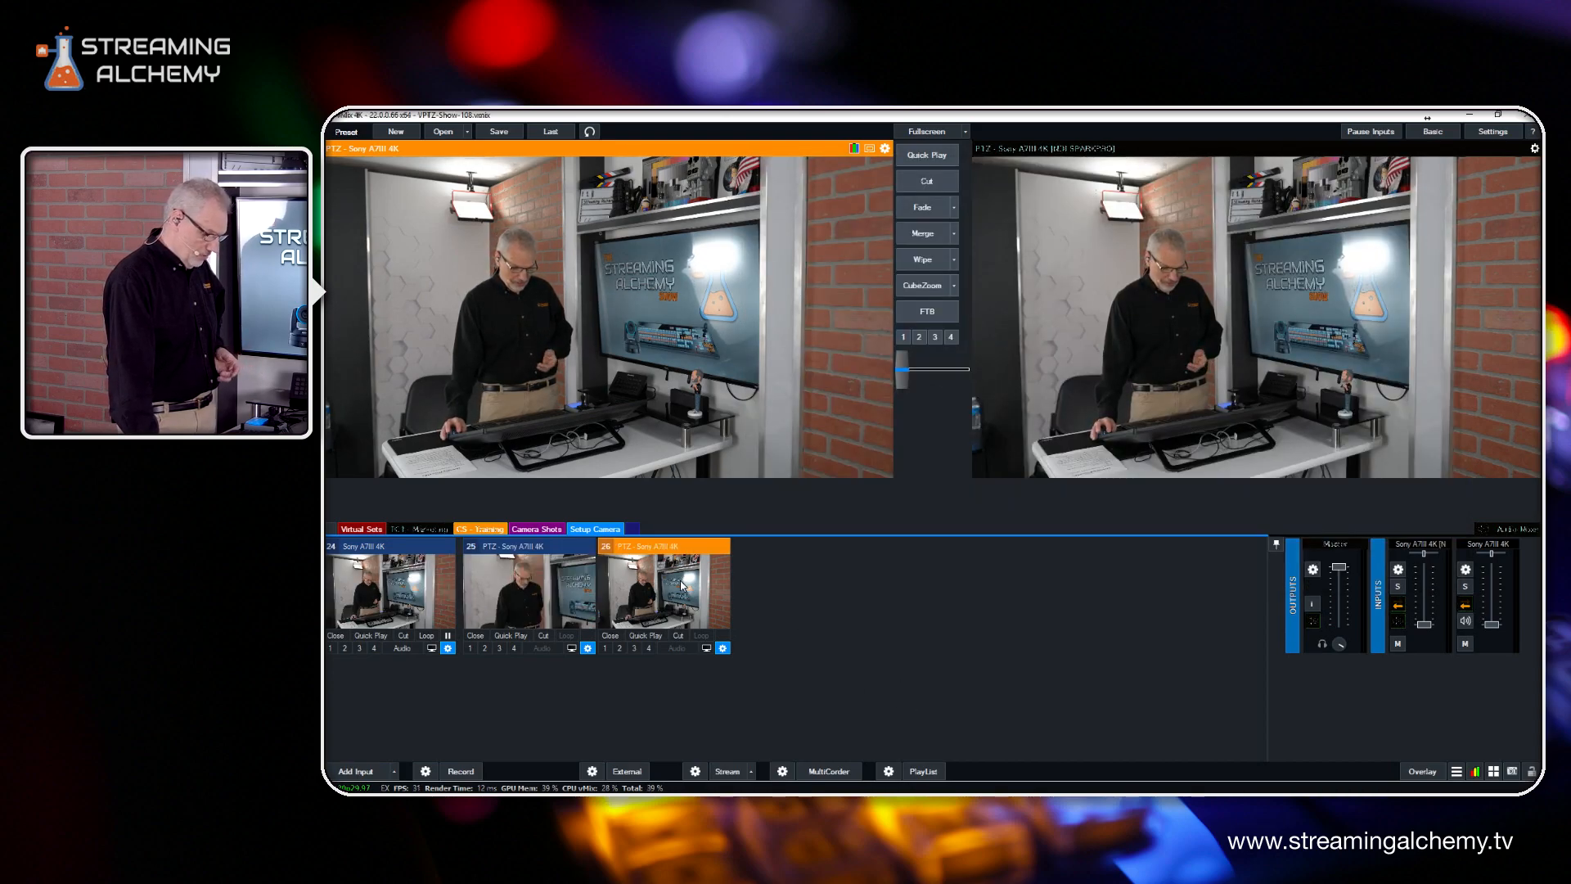
{"action": "left_click", "coordinate": [529, 586]}
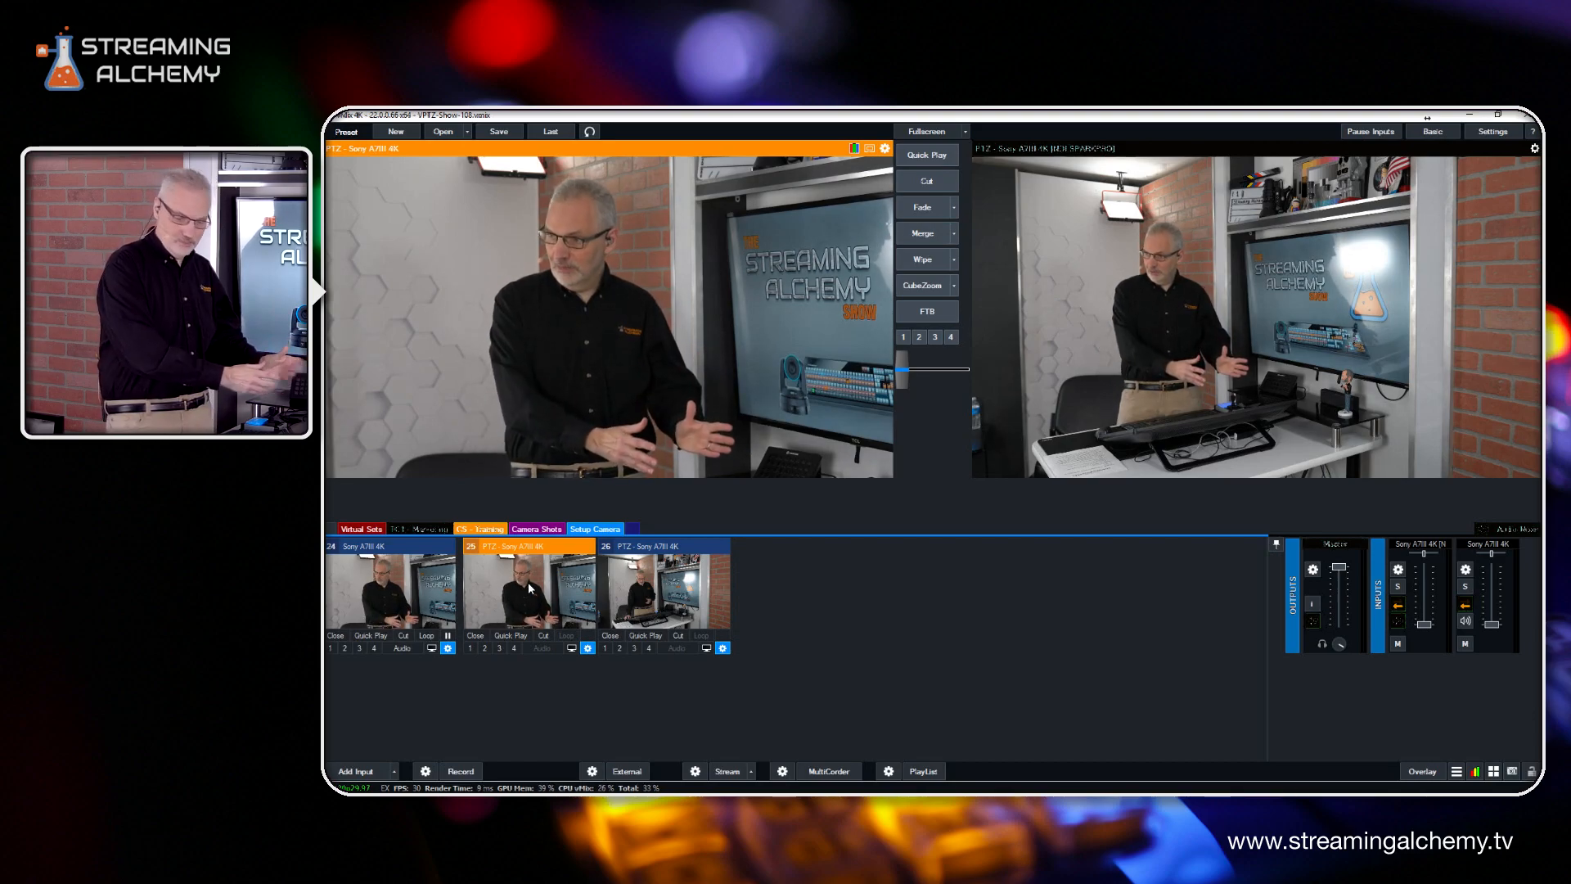
{"action": "left_click", "coordinate": [645, 598]}
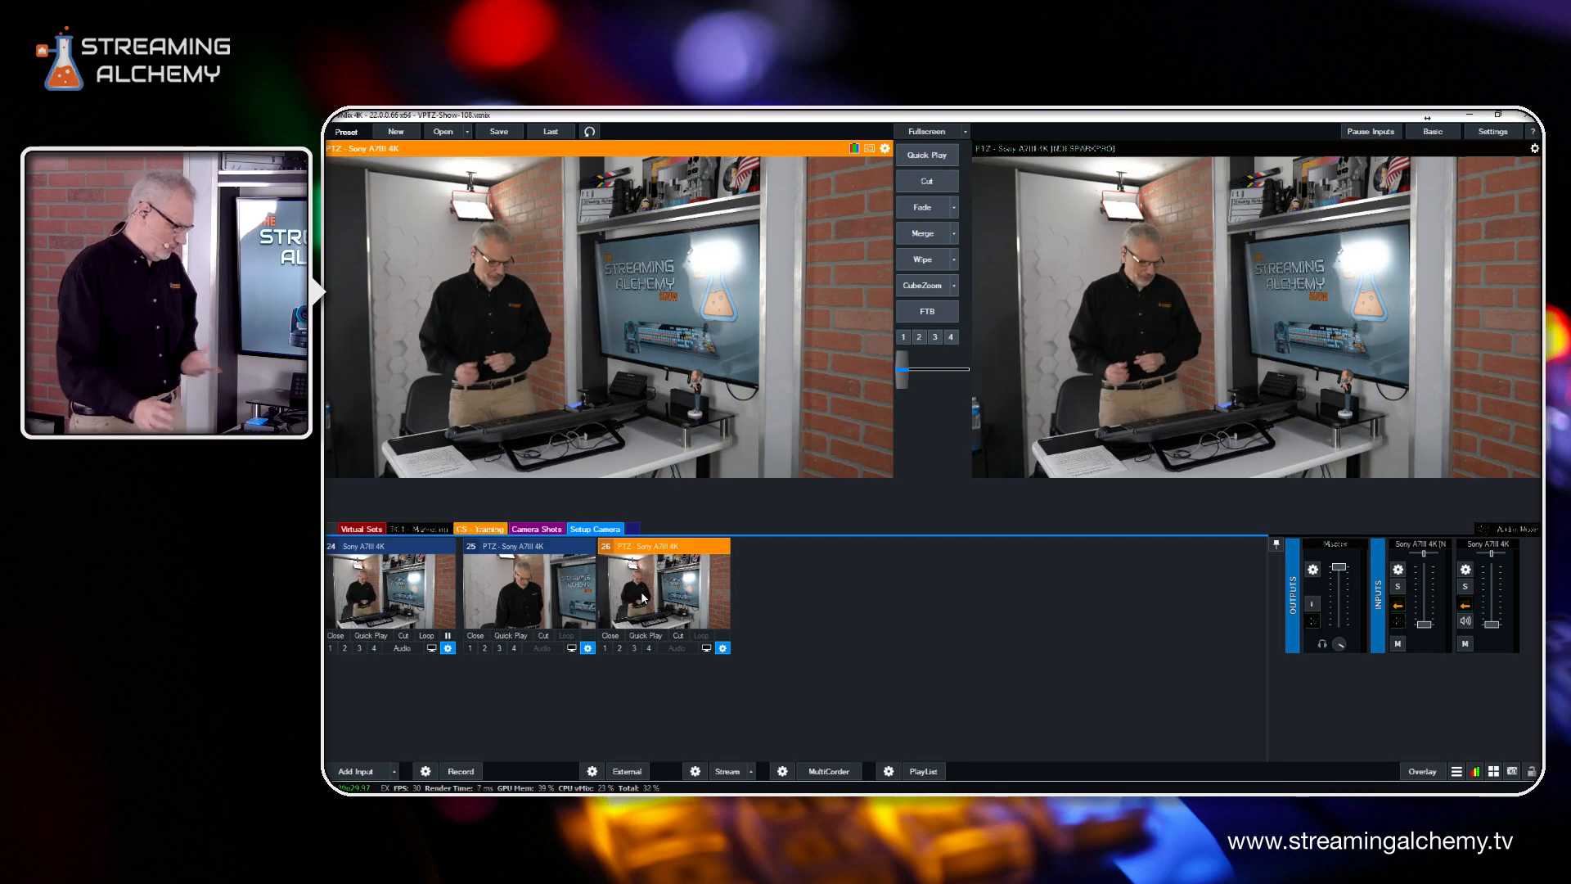
Preview the saved virtual PTZ shots in the Camera Shots category, switching between the close-up, desk and wide views
{"action": "left_click", "coordinate": [536, 529]}
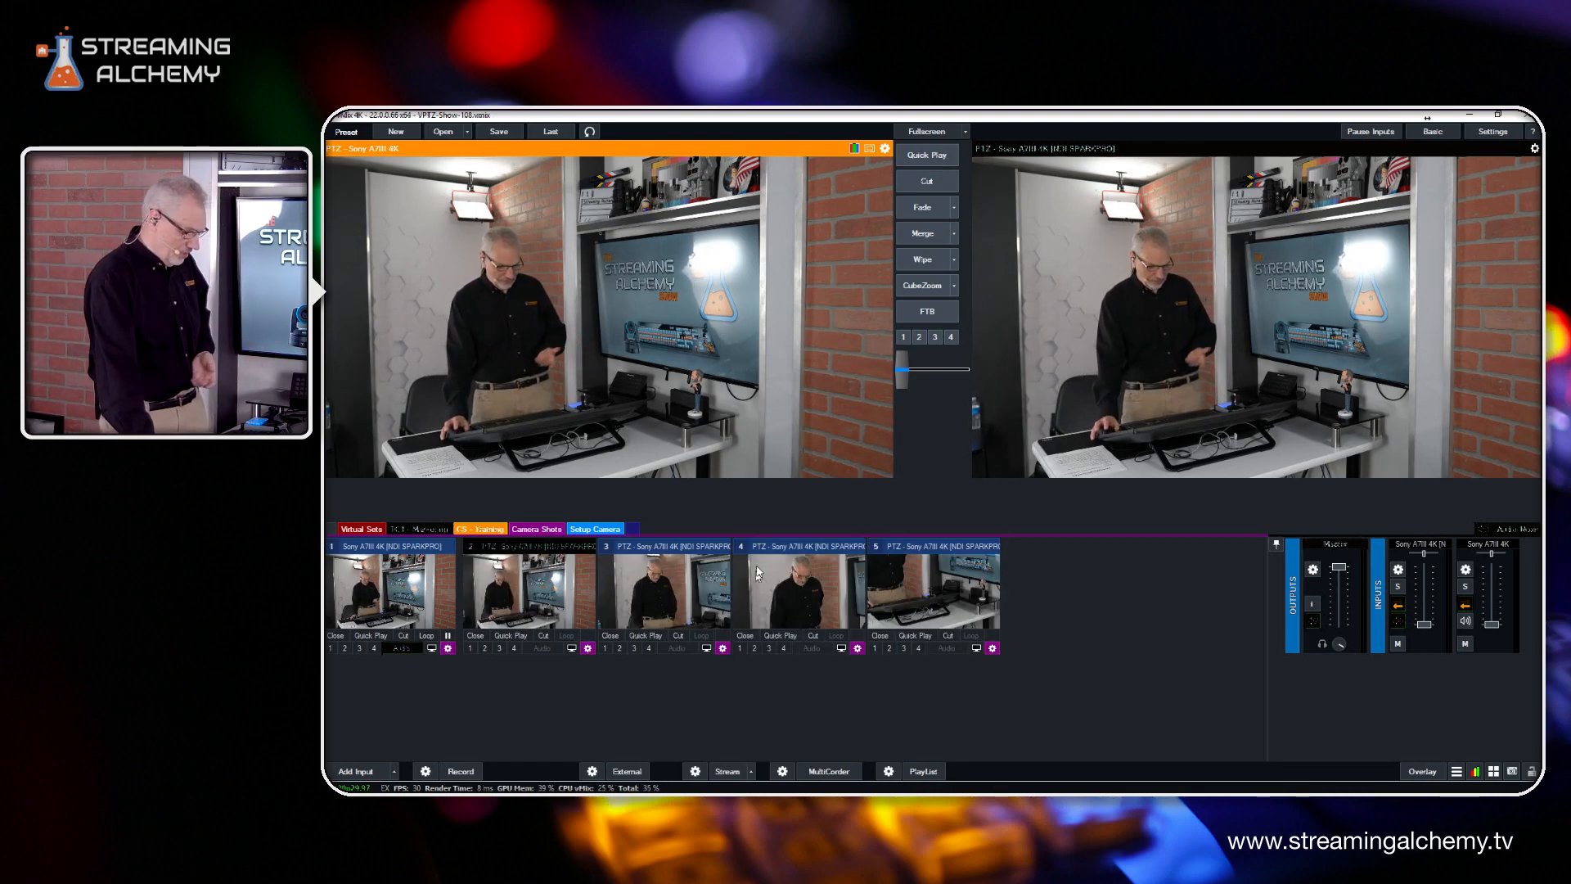
{"action": "left_click", "coordinate": [789, 588]}
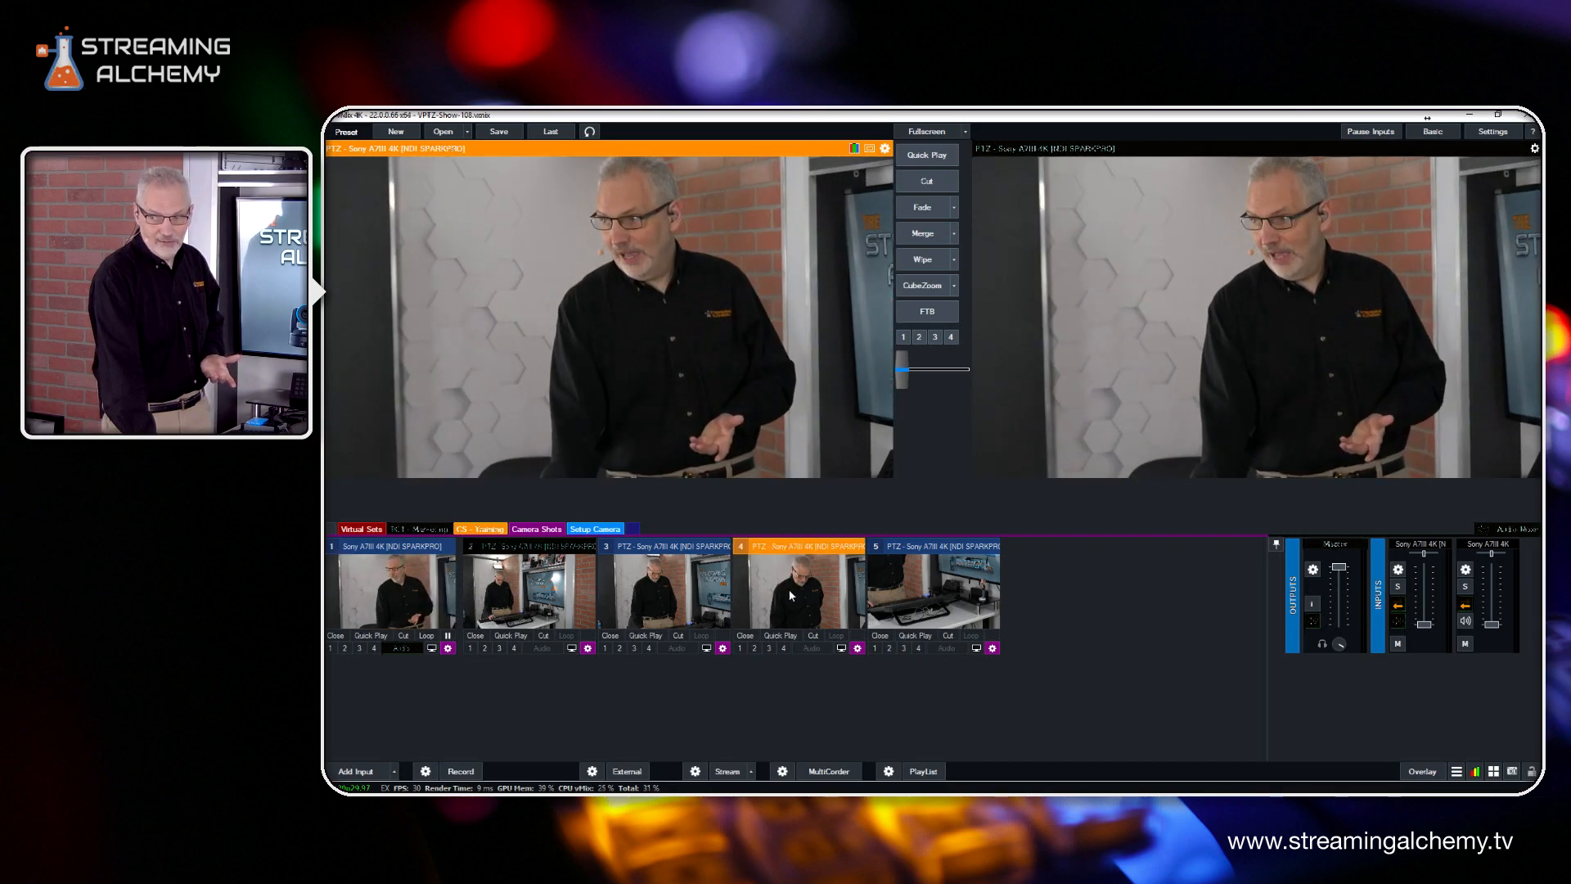
{"action": "left_click", "coordinate": [905, 581]}
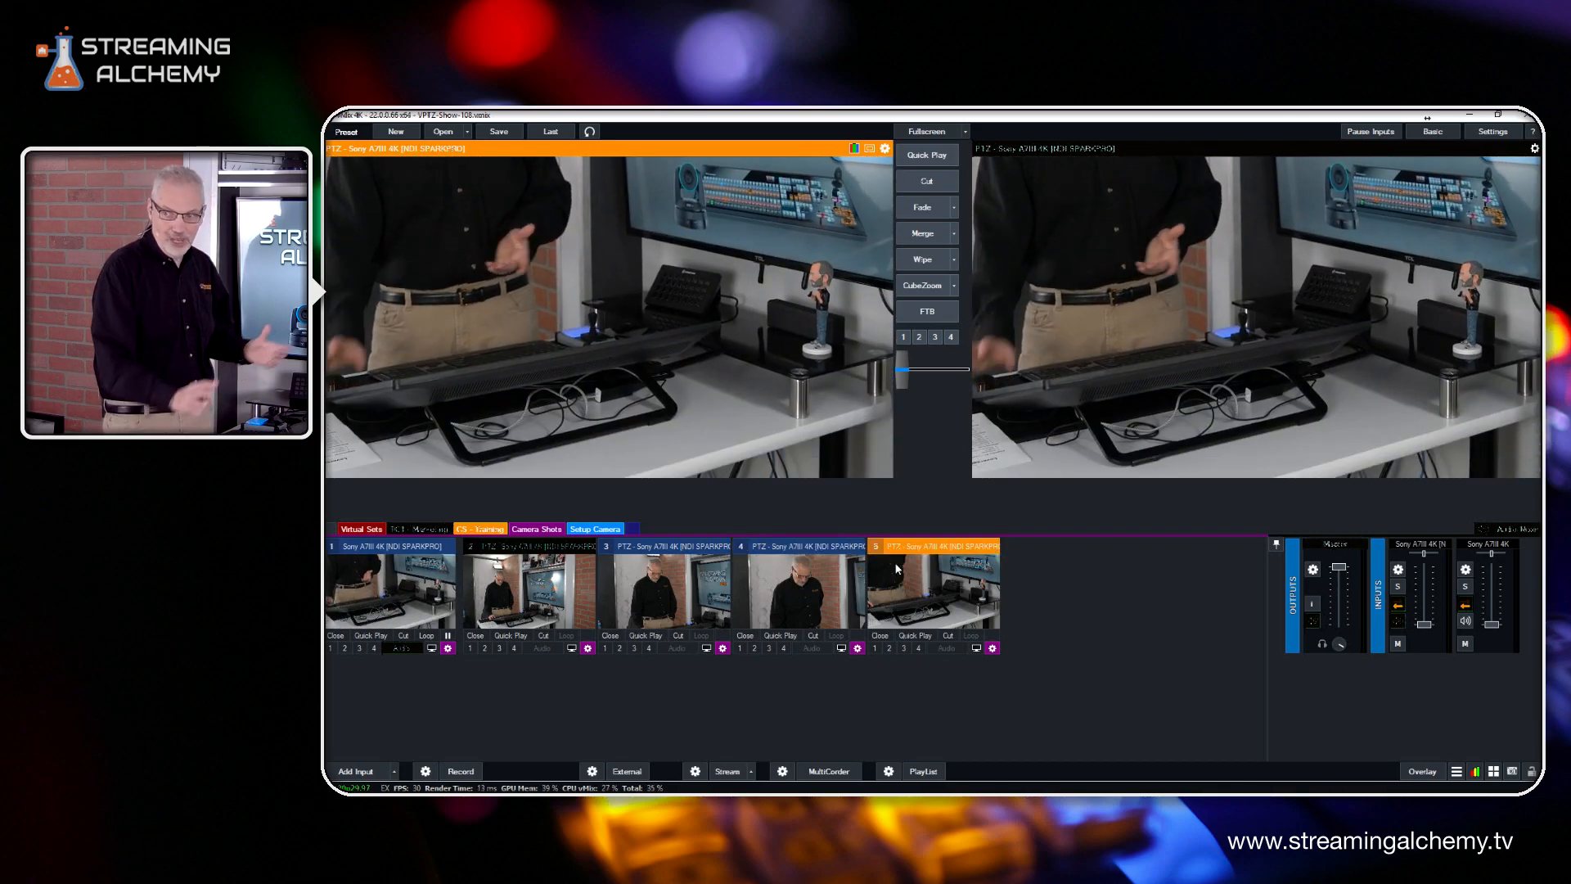
{"action": "left_click", "coordinate": [608, 607]}
{"action": "left_click", "coordinate": [525, 591]}
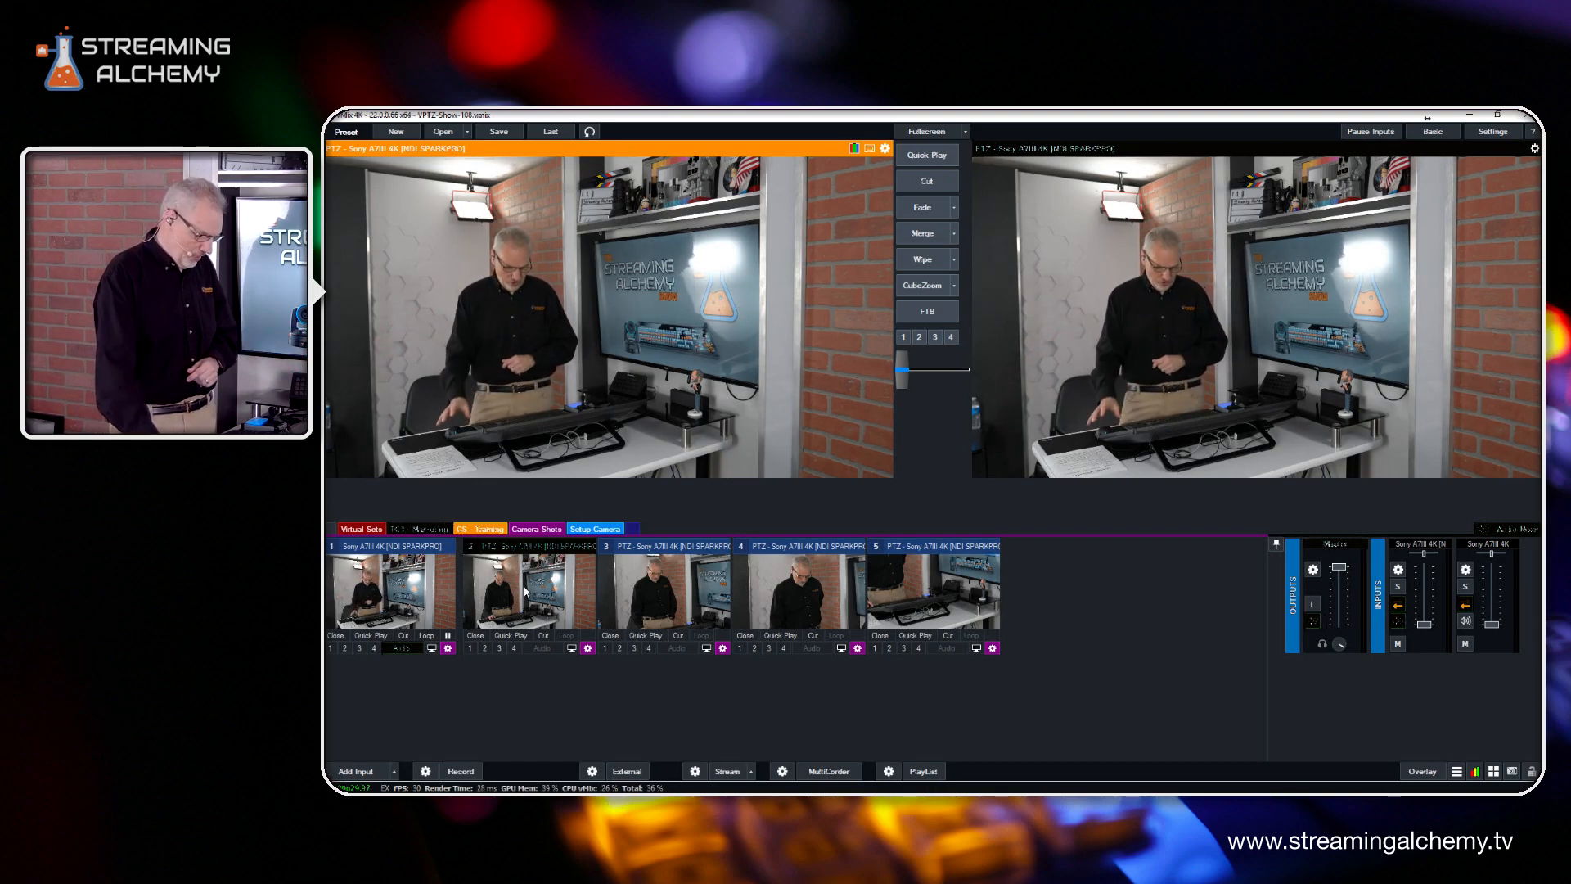
{"action": "left_click", "coordinate": [822, 595]}
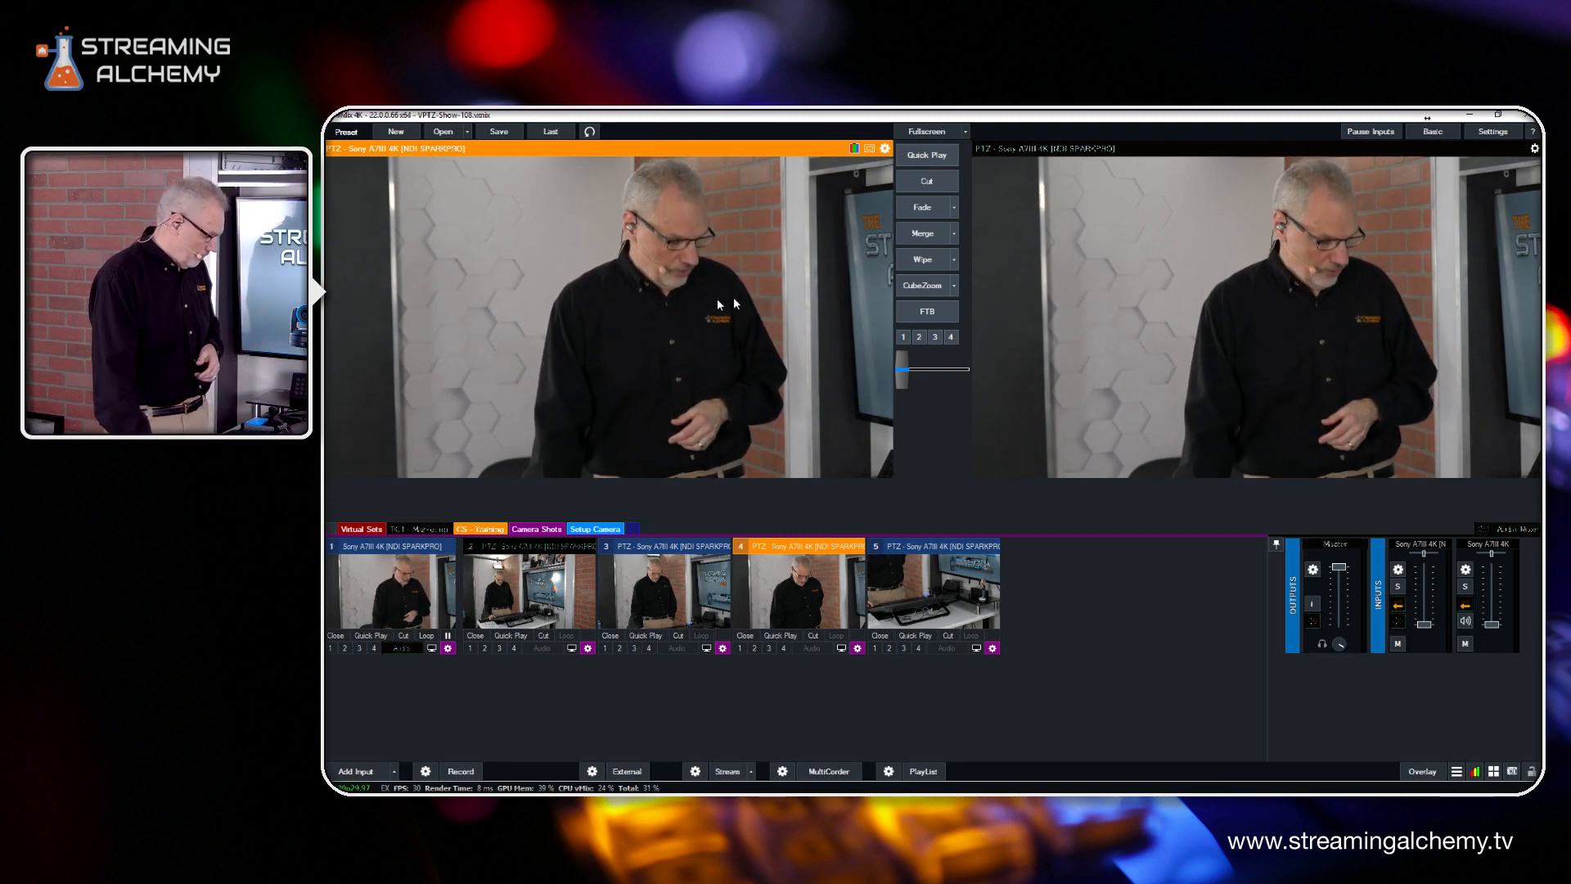
Show the inputs in the Virtual Sets category
{"action": "left_click", "coordinate": [365, 530]}
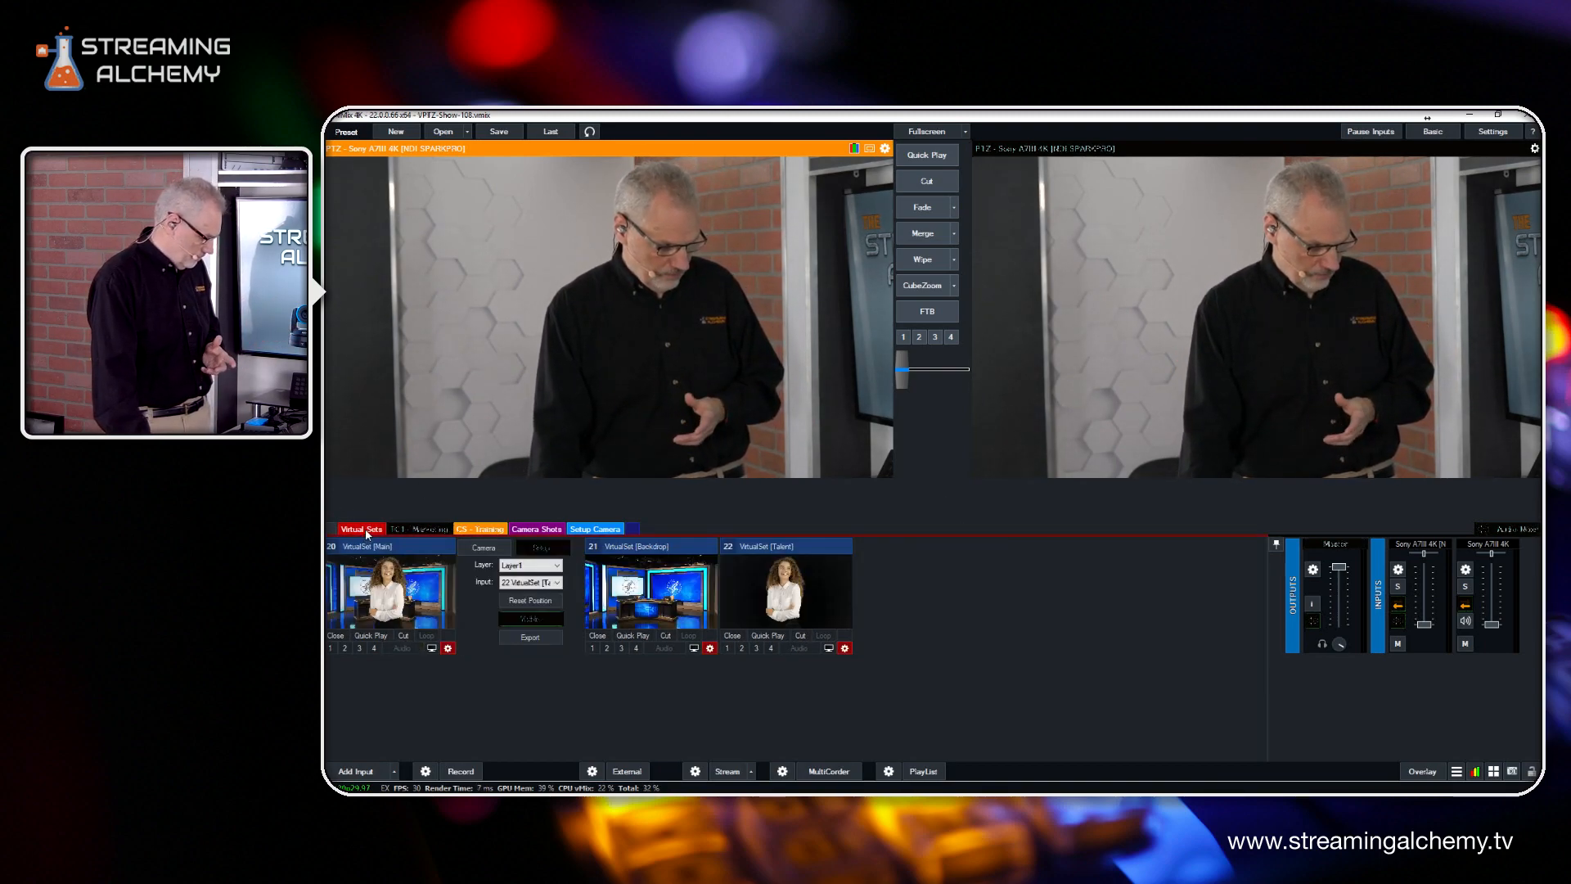
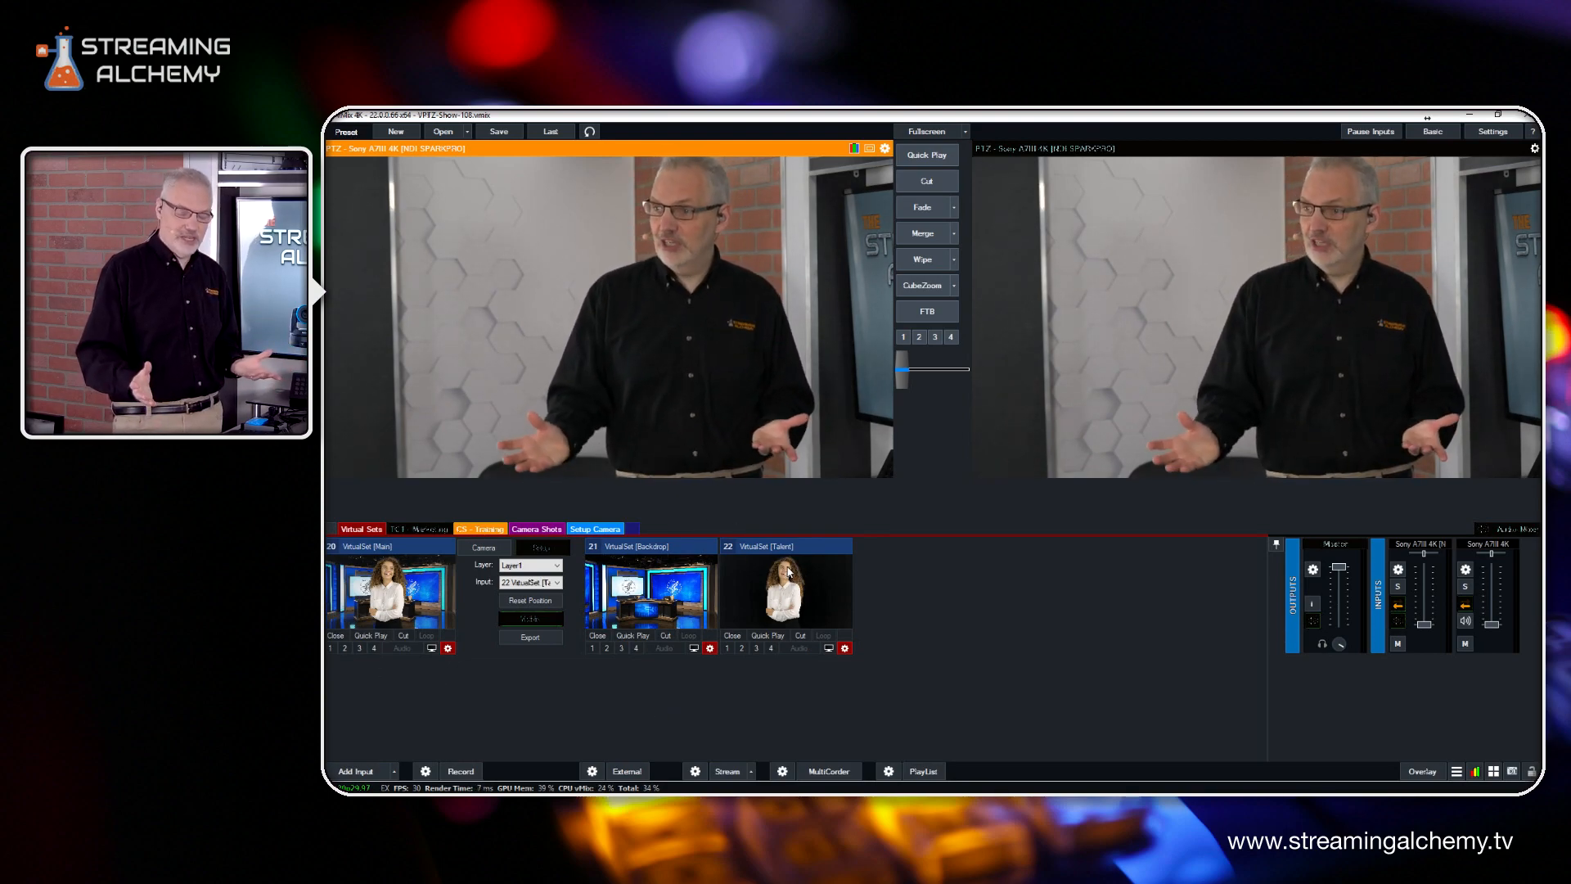
Examine the general settings of the VirtualSet [Talent] and VirtualSet [Backdrop] inputs, including their source images and resolution
{"action": "left_click", "coordinate": [845, 648]}
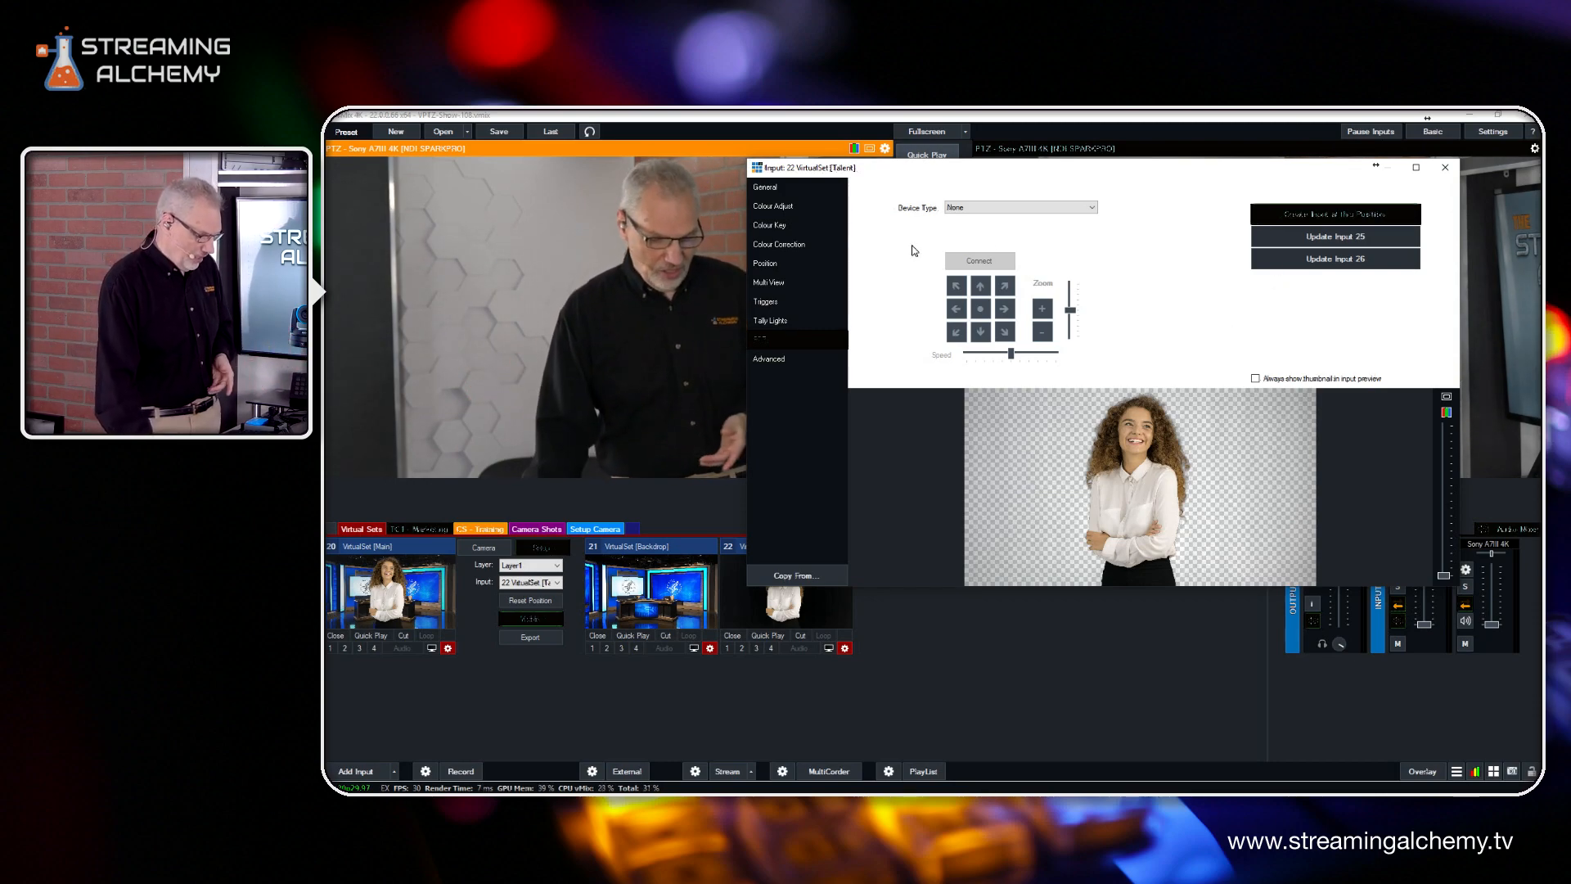
{"action": "left_click", "coordinate": [768, 188]}
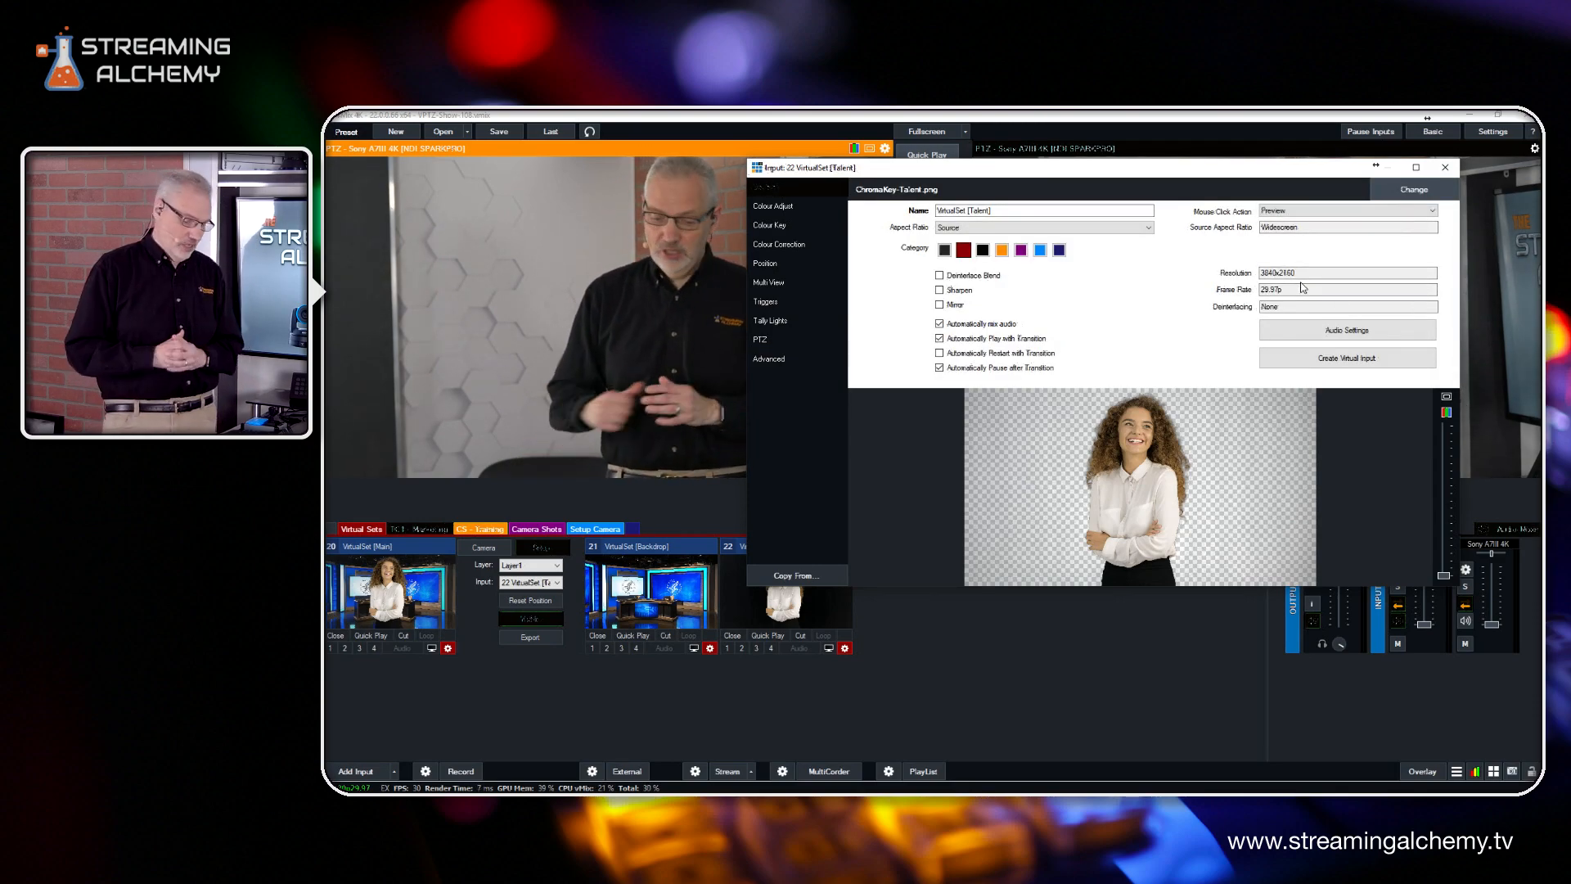
{"action": "left_click", "coordinate": [1444, 168]}
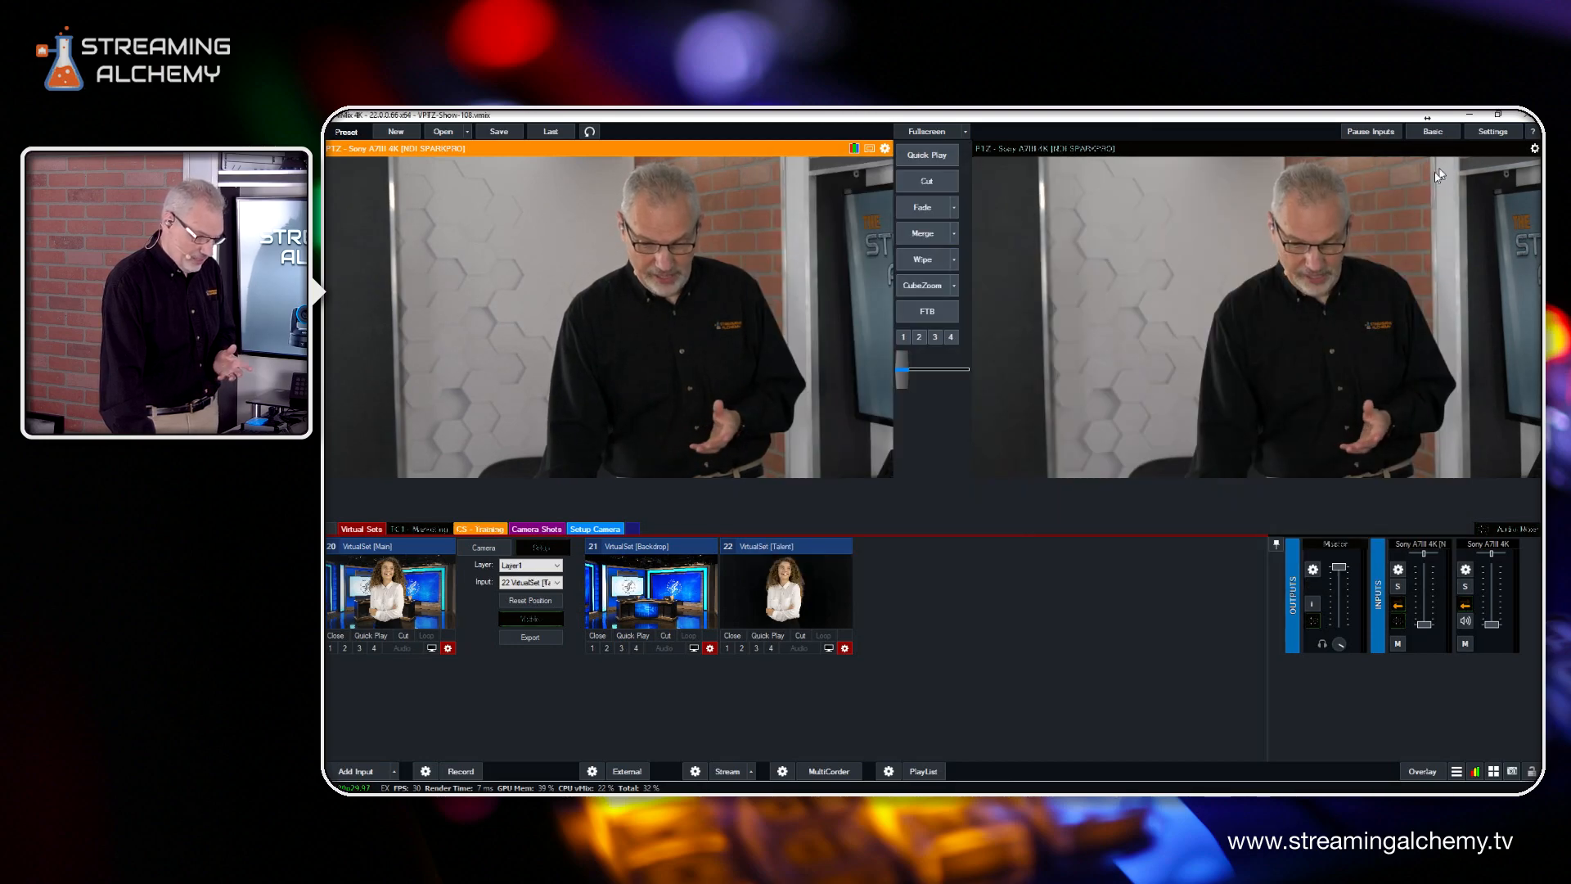
{"action": "left_click", "coordinate": [708, 648]}
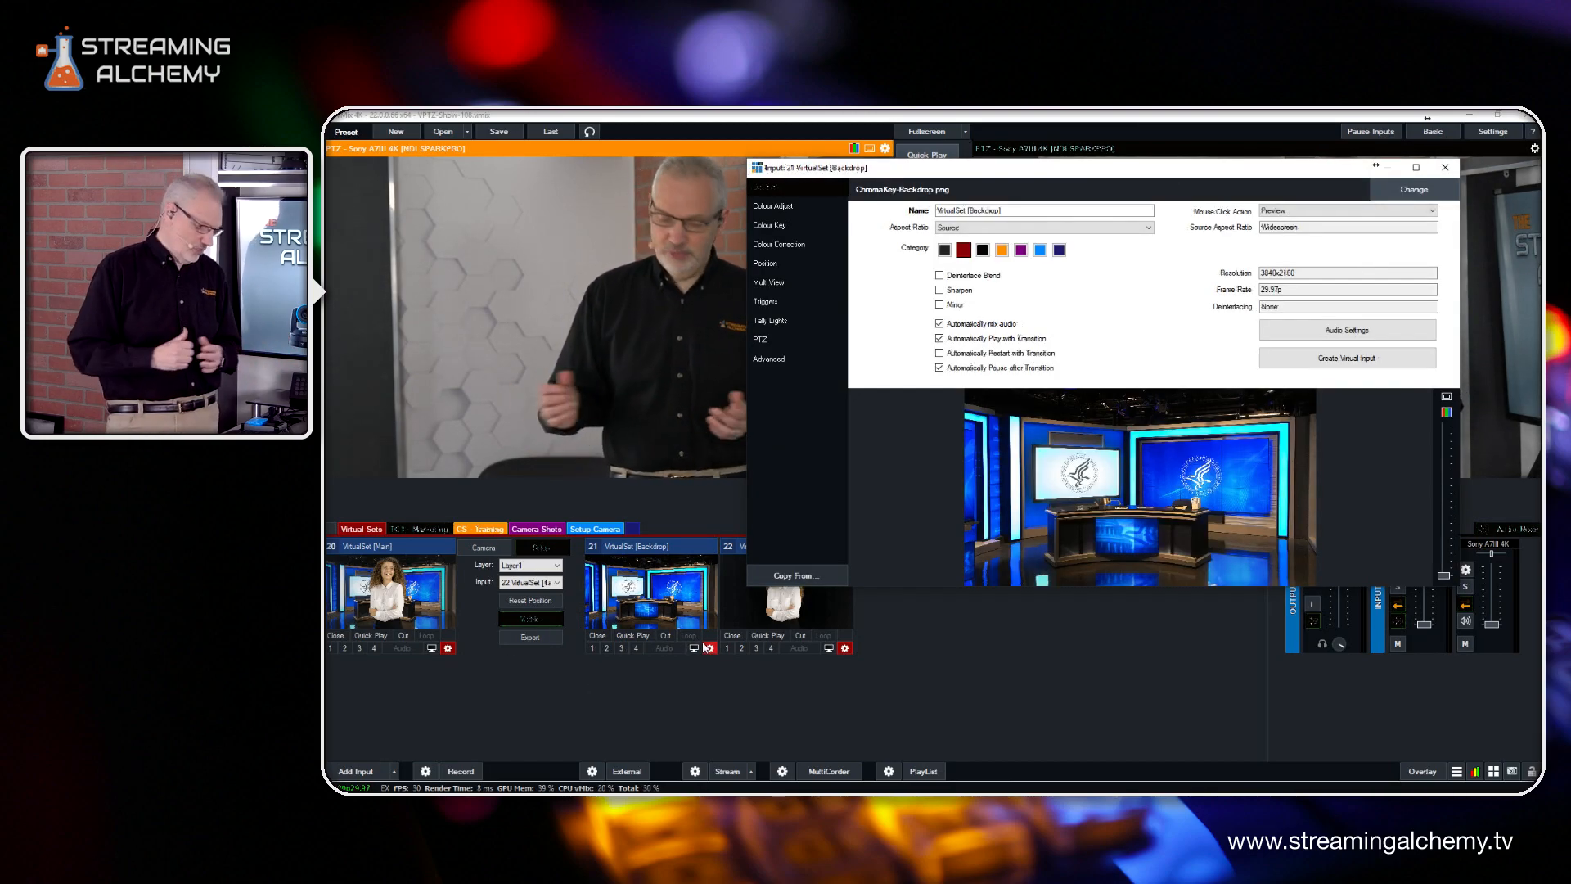
{"action": "left_click", "coordinate": [1446, 168]}
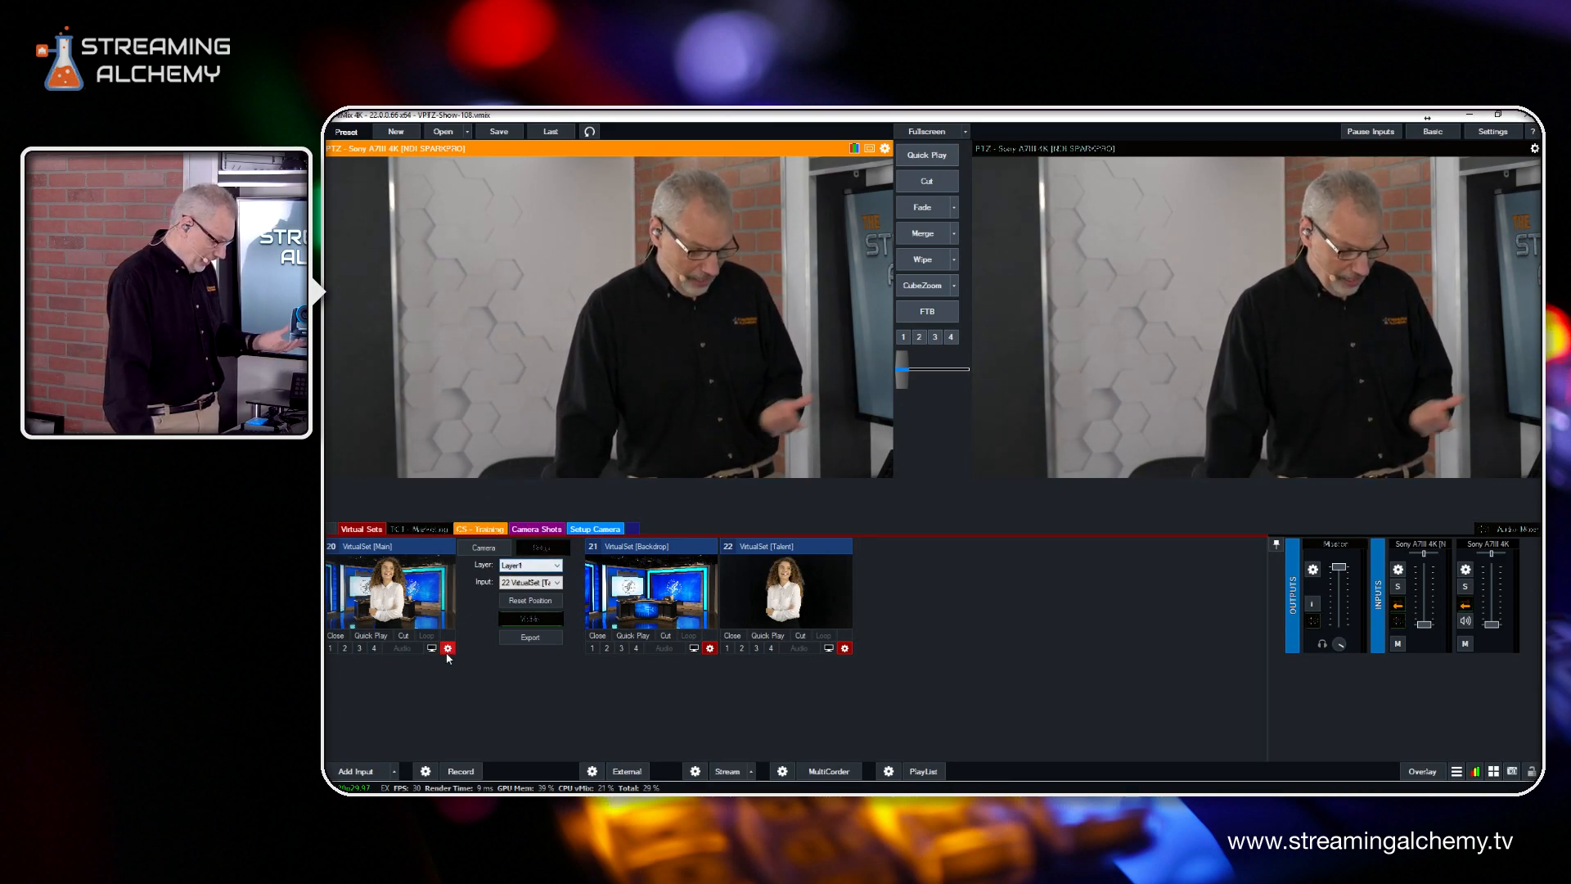
Look over the virtual set templates available for a new input, without adding one
{"action": "left_click", "coordinate": [356, 771]}
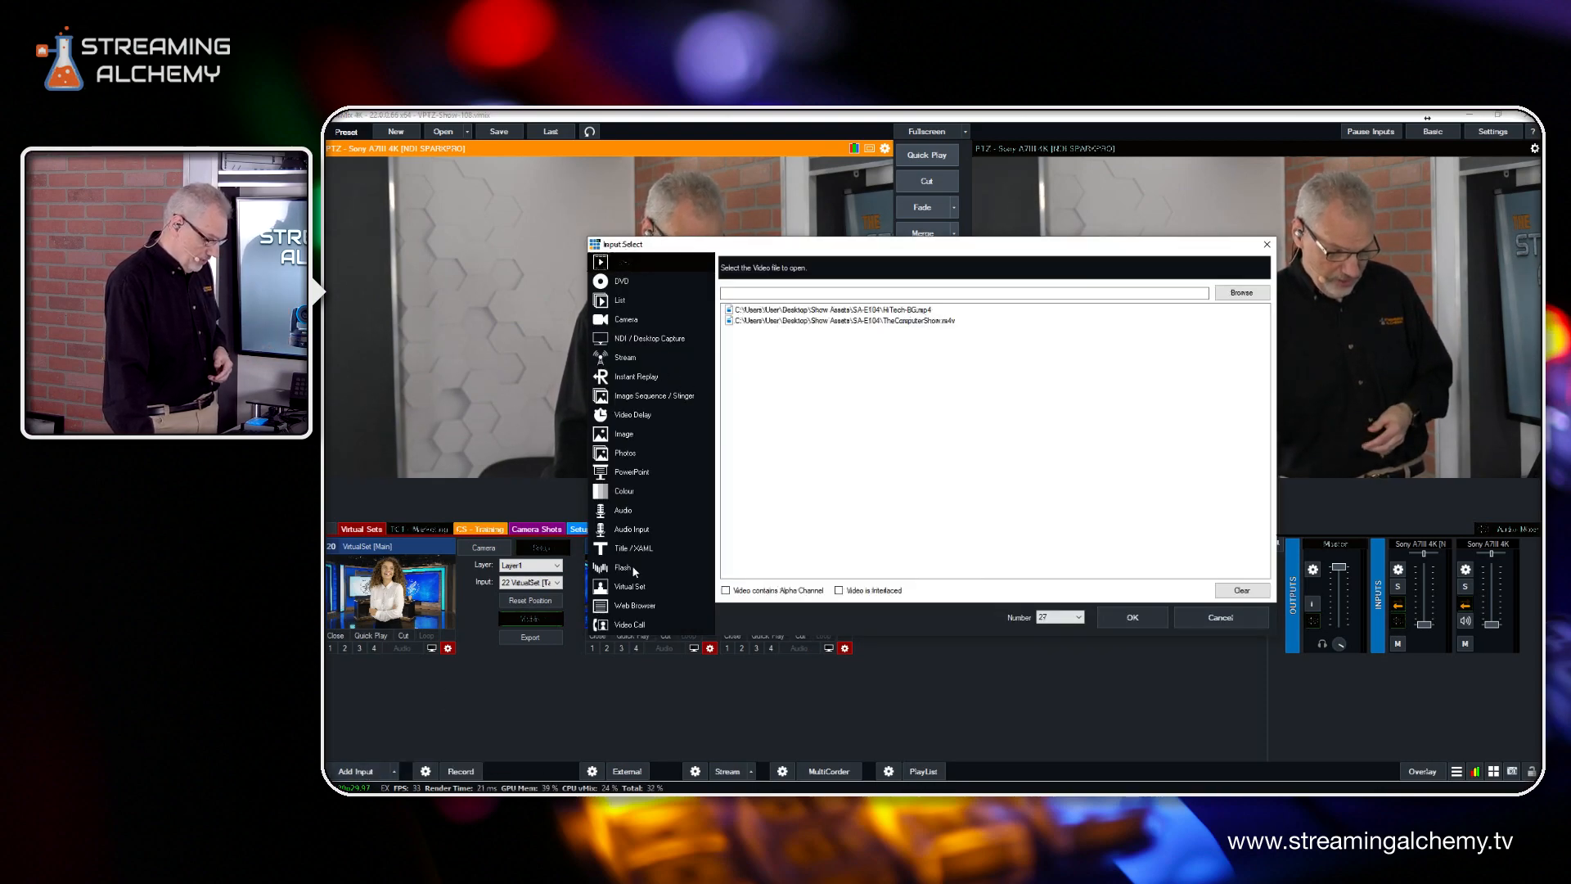
{"action": "left_click", "coordinate": [636, 587]}
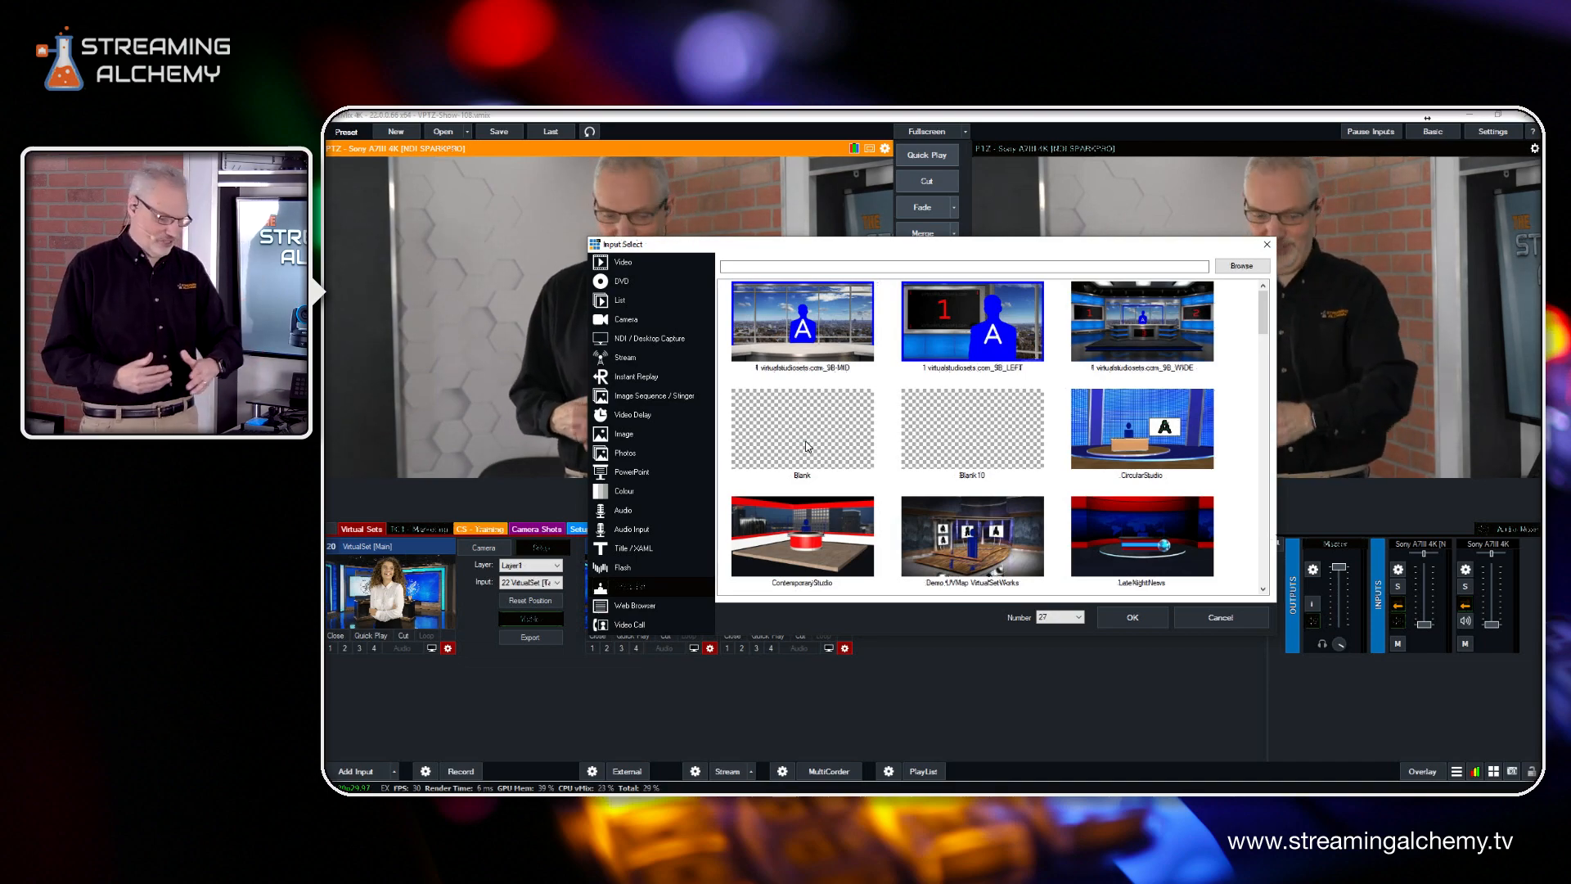
{"action": "left_click", "coordinate": [1268, 245]}
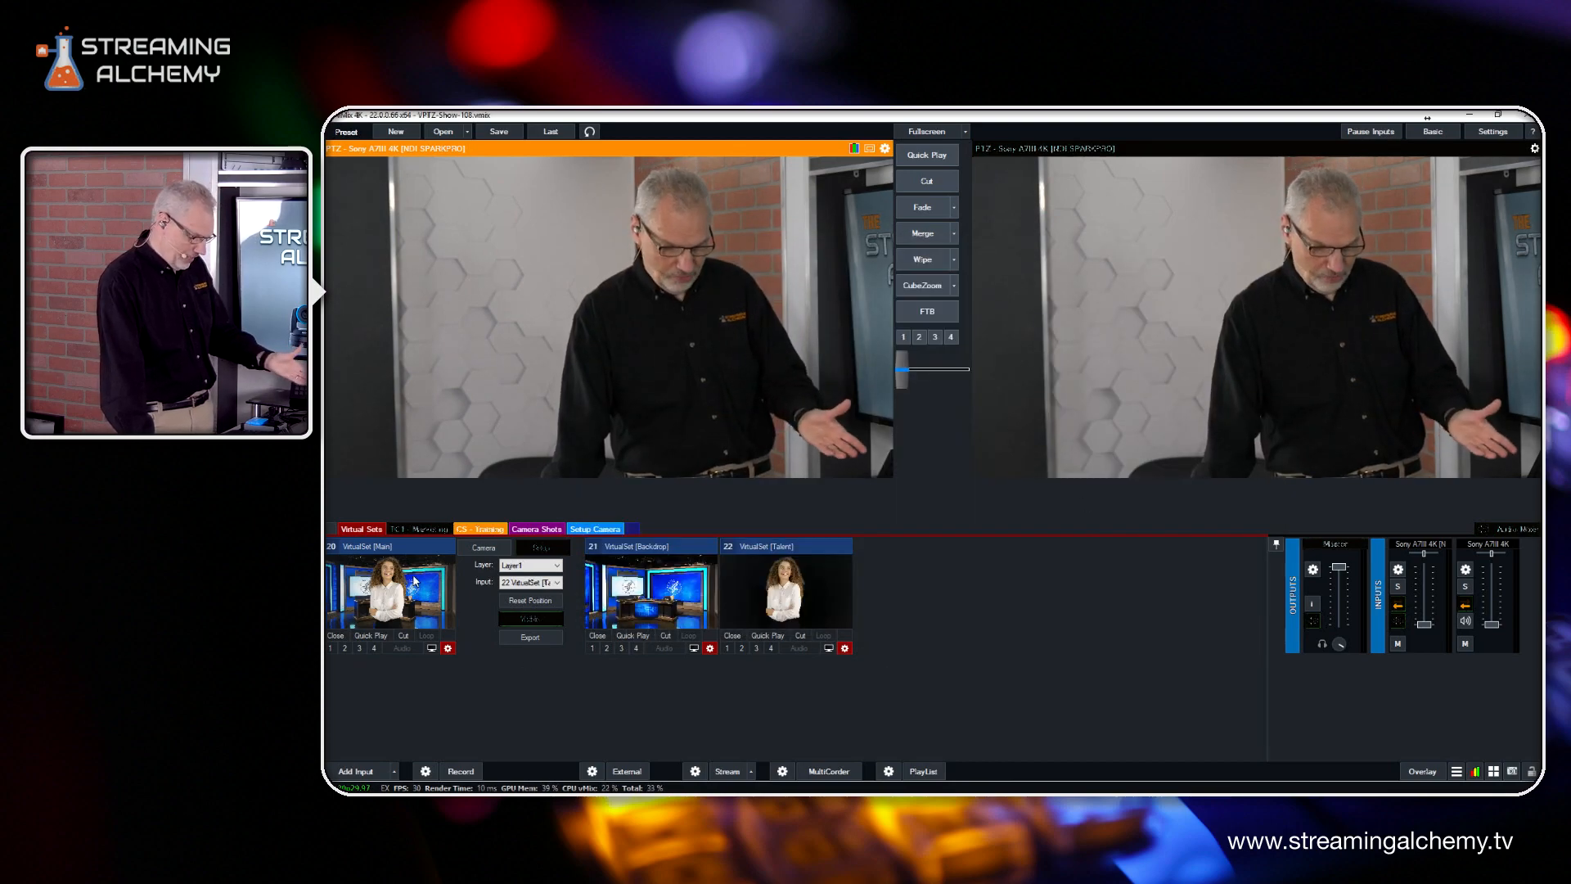
Check which inputs feed the Background and Layer1 layers of the VirtualSet [Main] input
{"action": "left_click", "coordinate": [556, 565]}
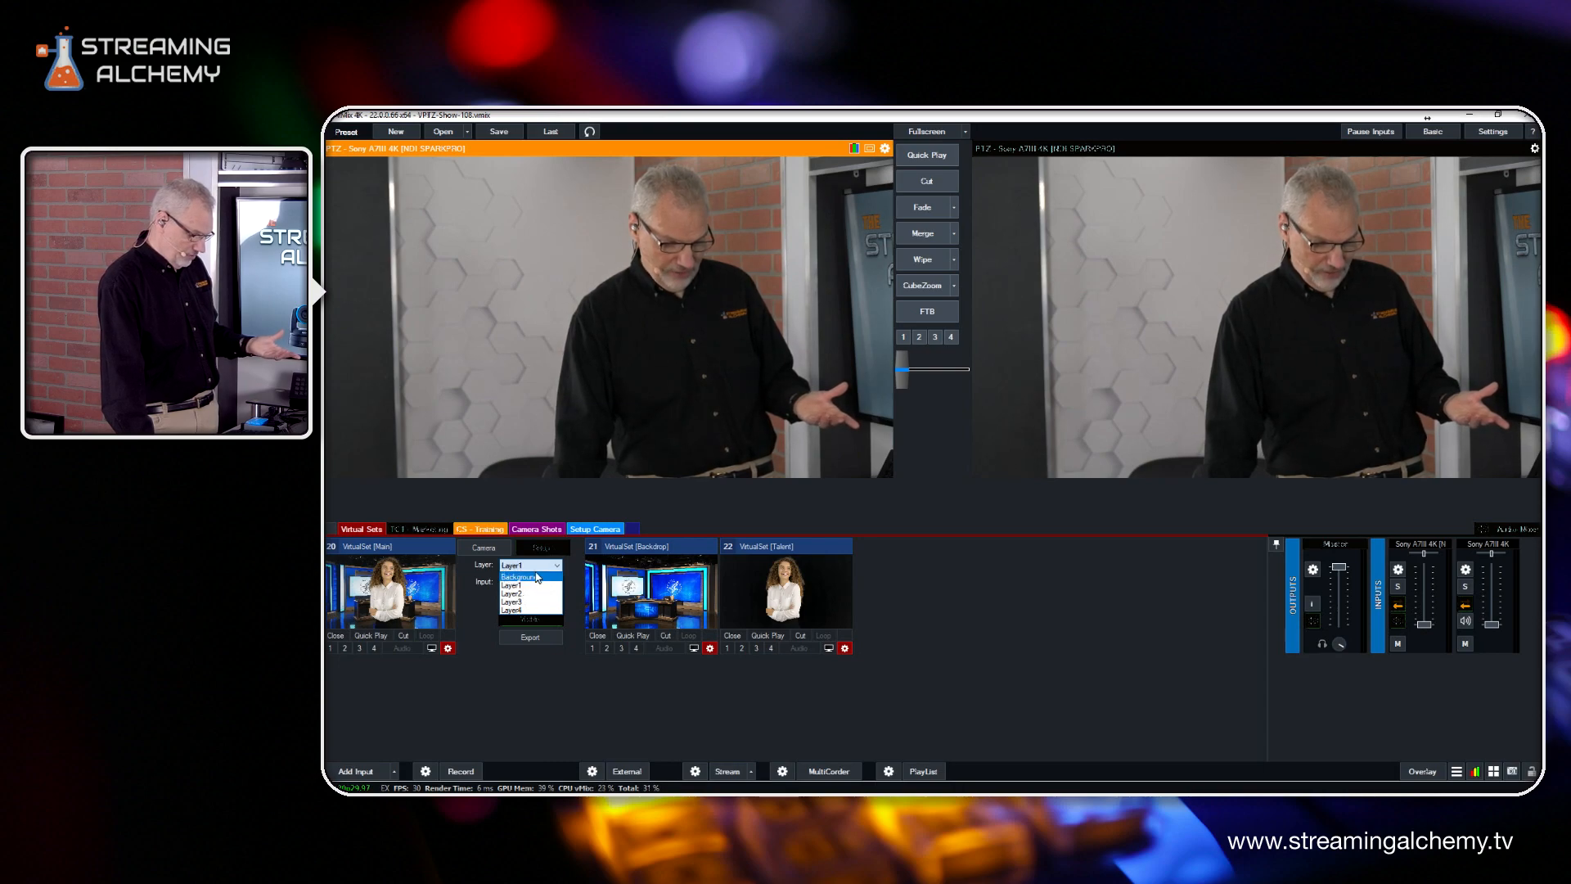
{"action": "left_click", "coordinate": [528, 577]}
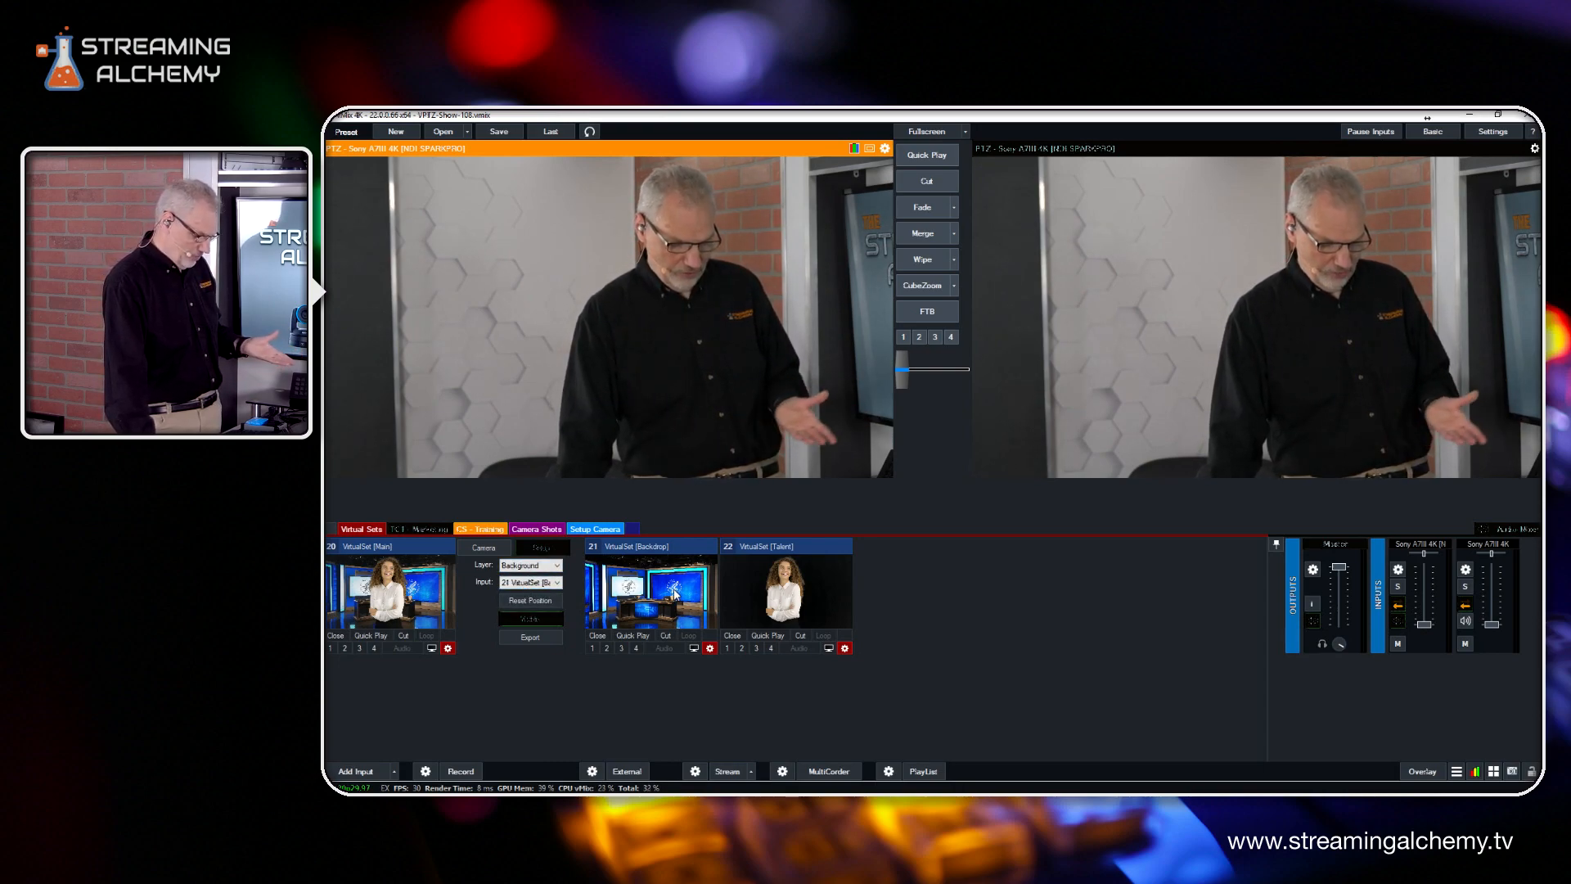
{"action": "left_click", "coordinate": [549, 566]}
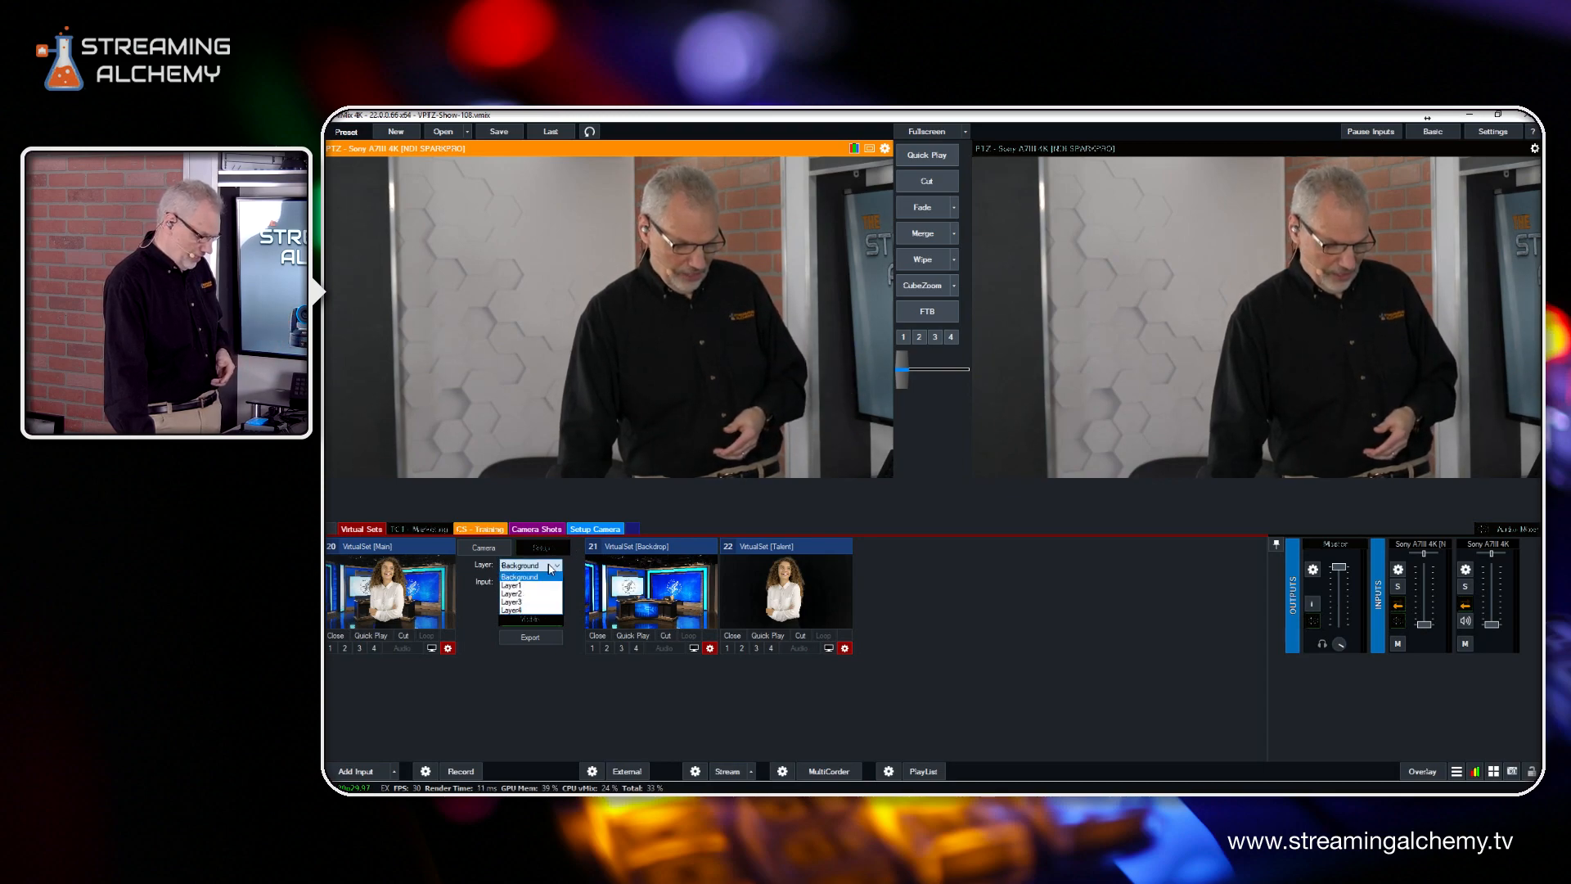
{"action": "left_click", "coordinate": [528, 586]}
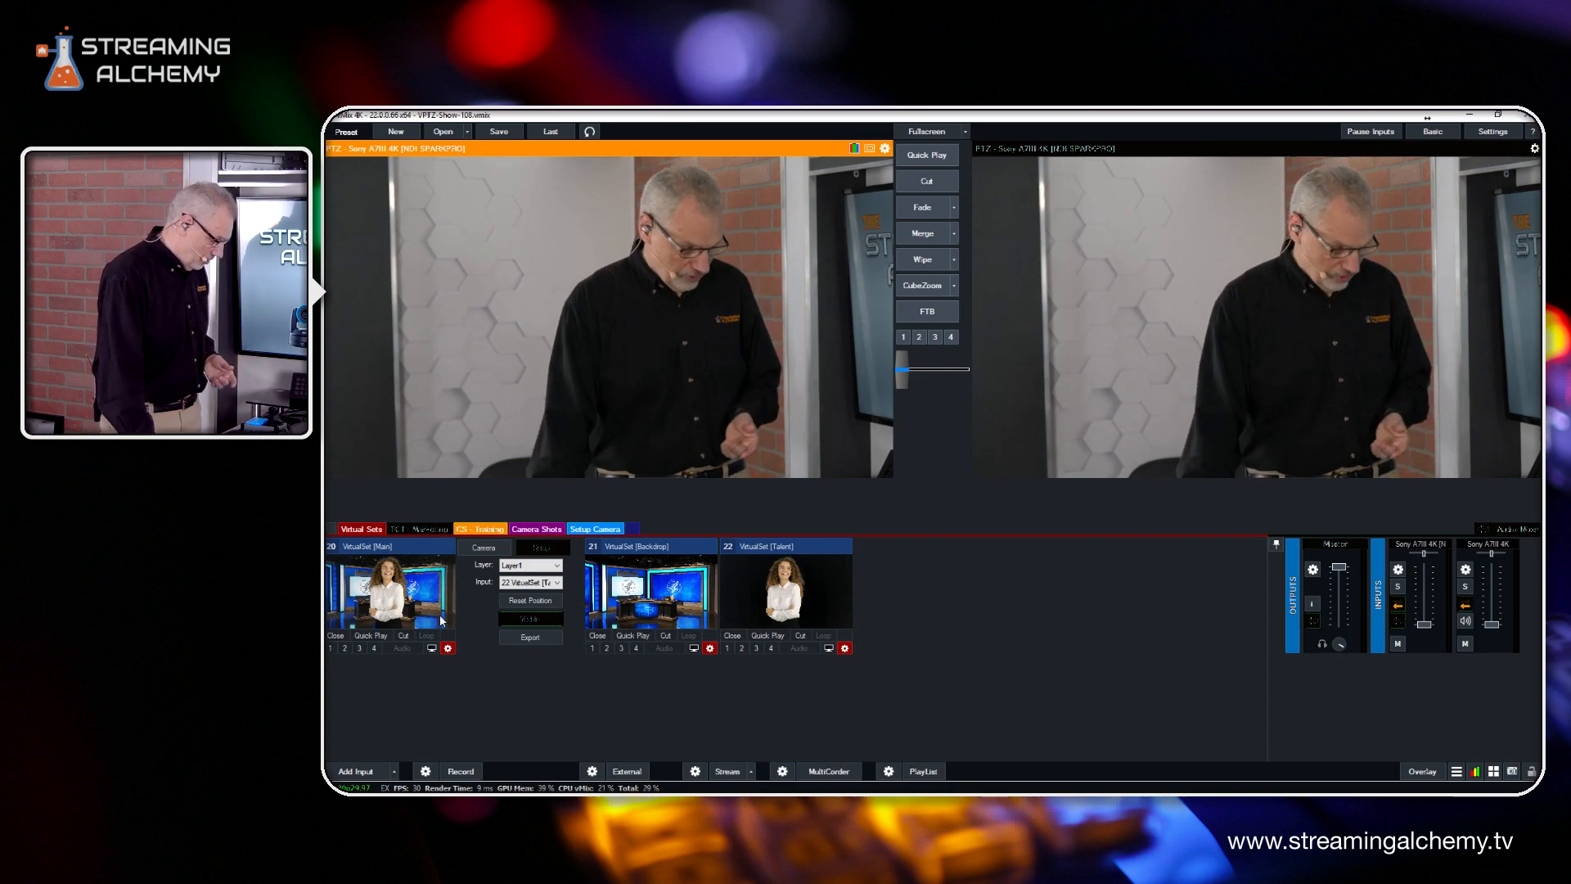
Cut VirtualSet [Main] to the output and move its camera to the close-up preset and on to the medium preset below
{"action": "left_click", "coordinate": [400, 592]}
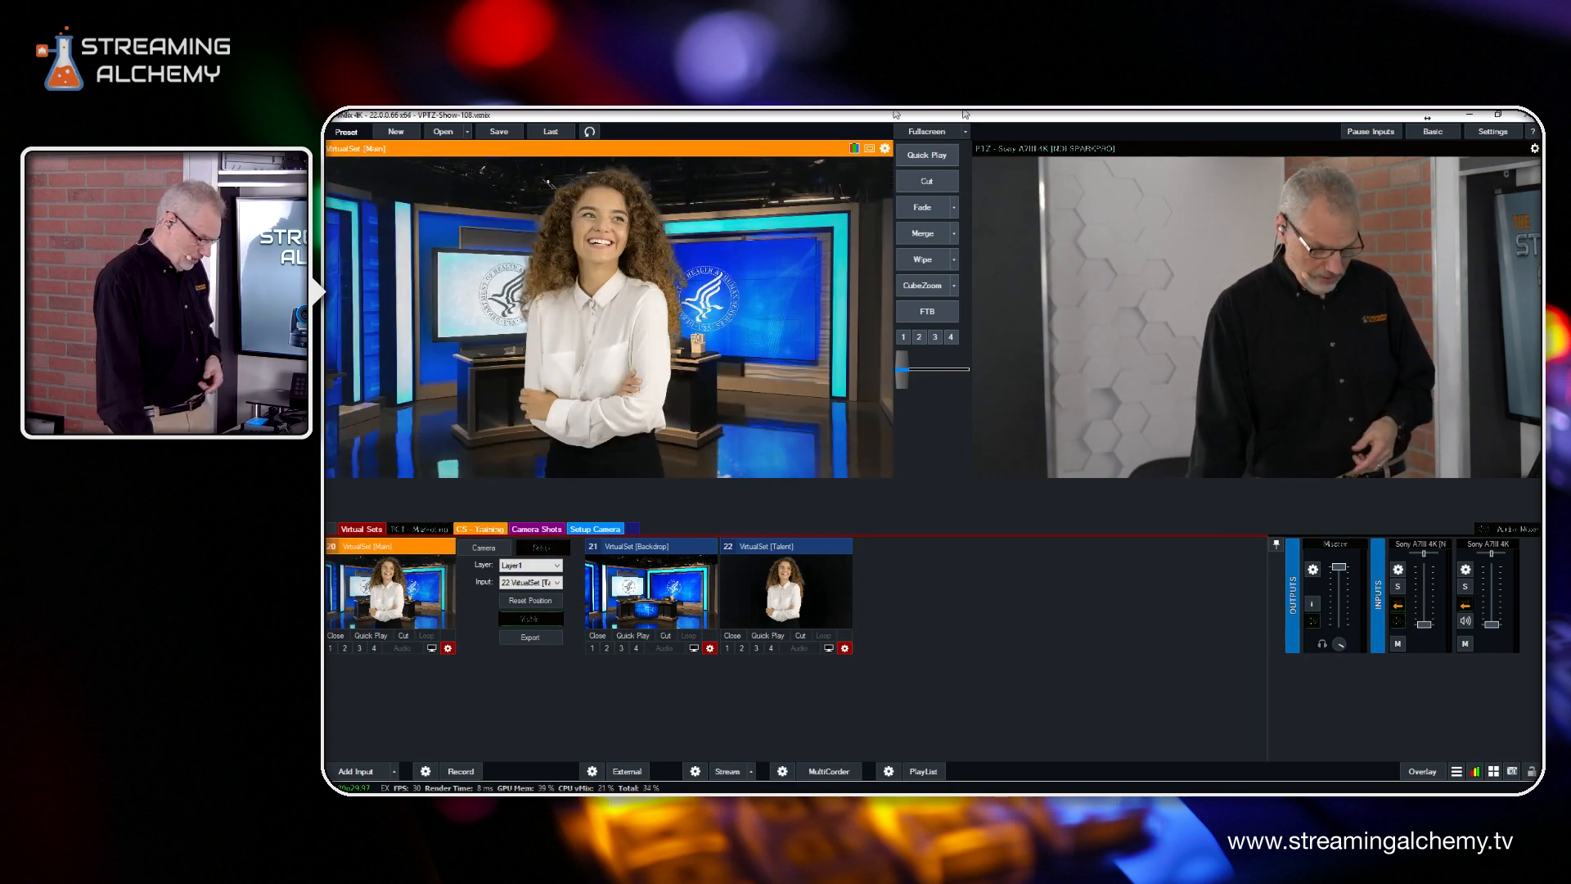
{"action": "left_click", "coordinate": [927, 182]}
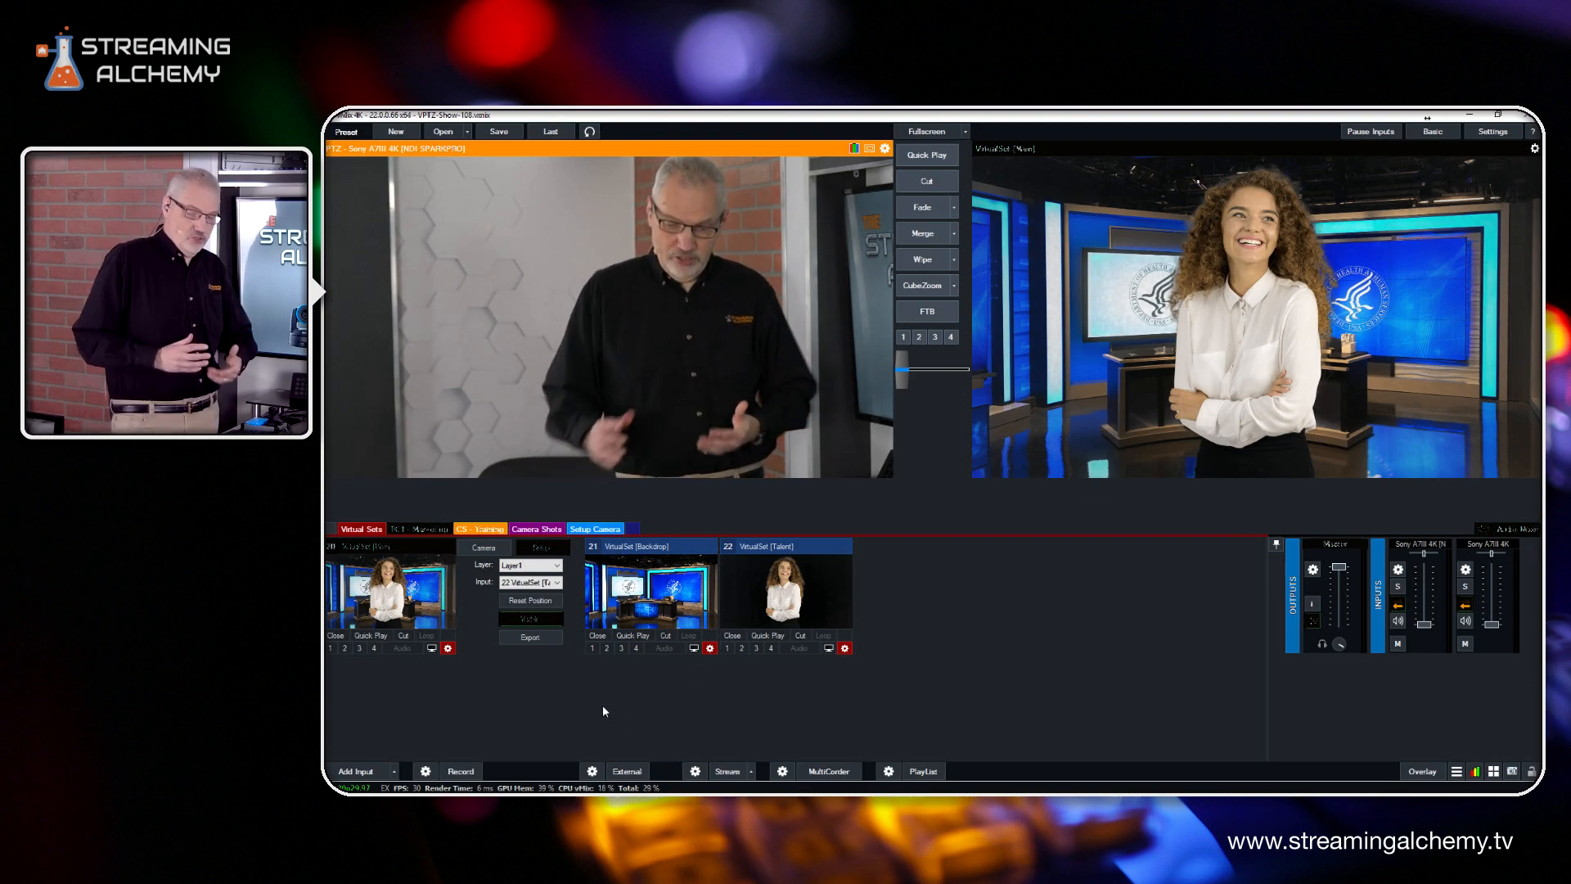
{"action": "left_click", "coordinate": [480, 551]}
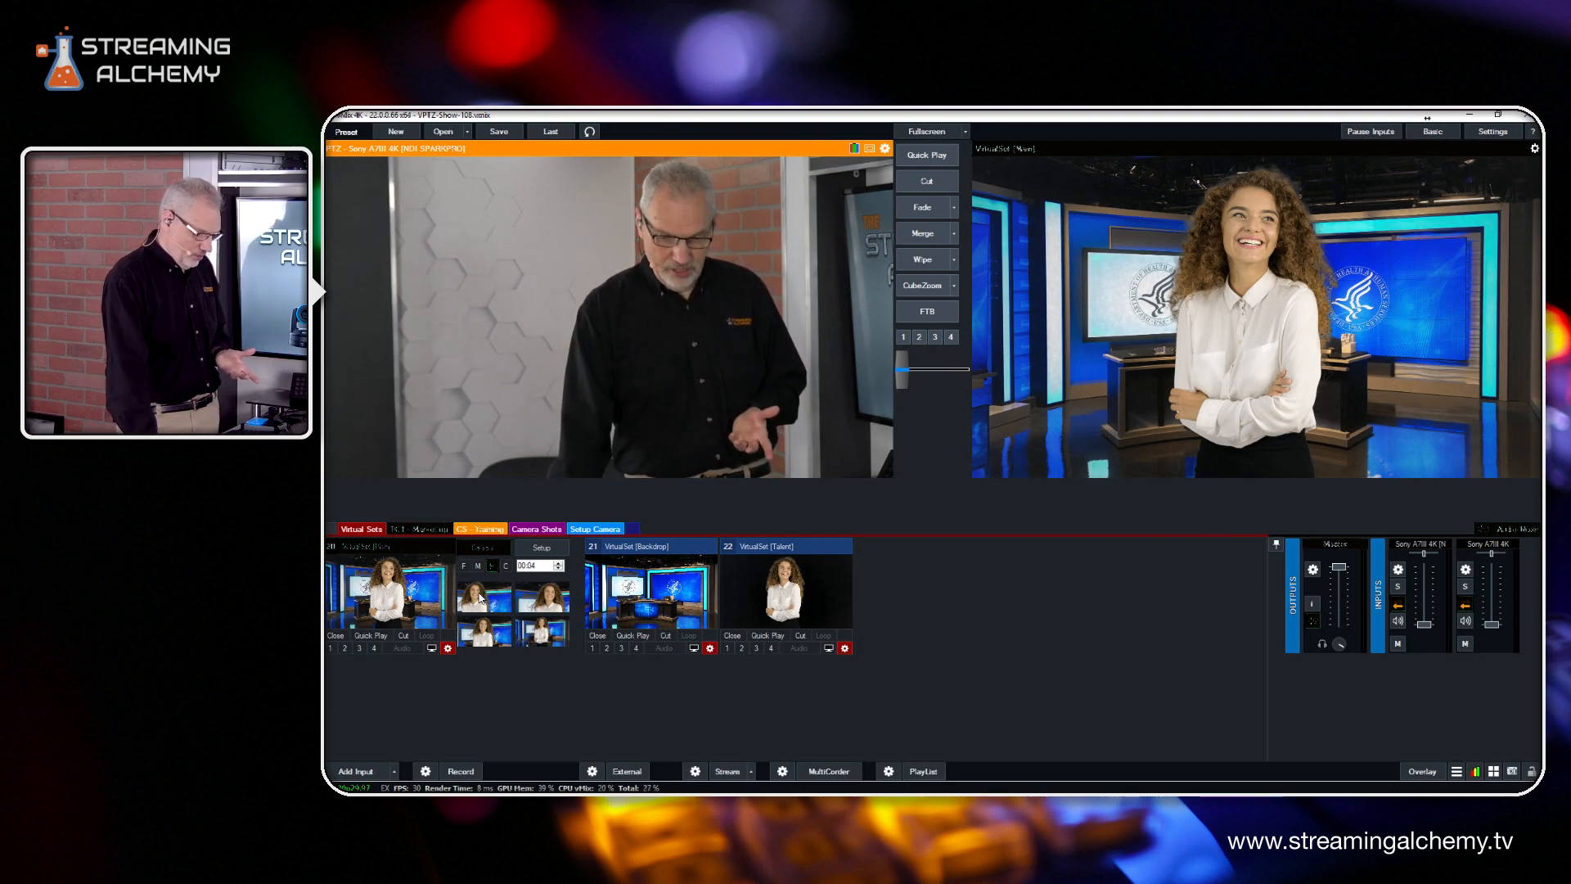
{"action": "left_click", "coordinate": [517, 594]}
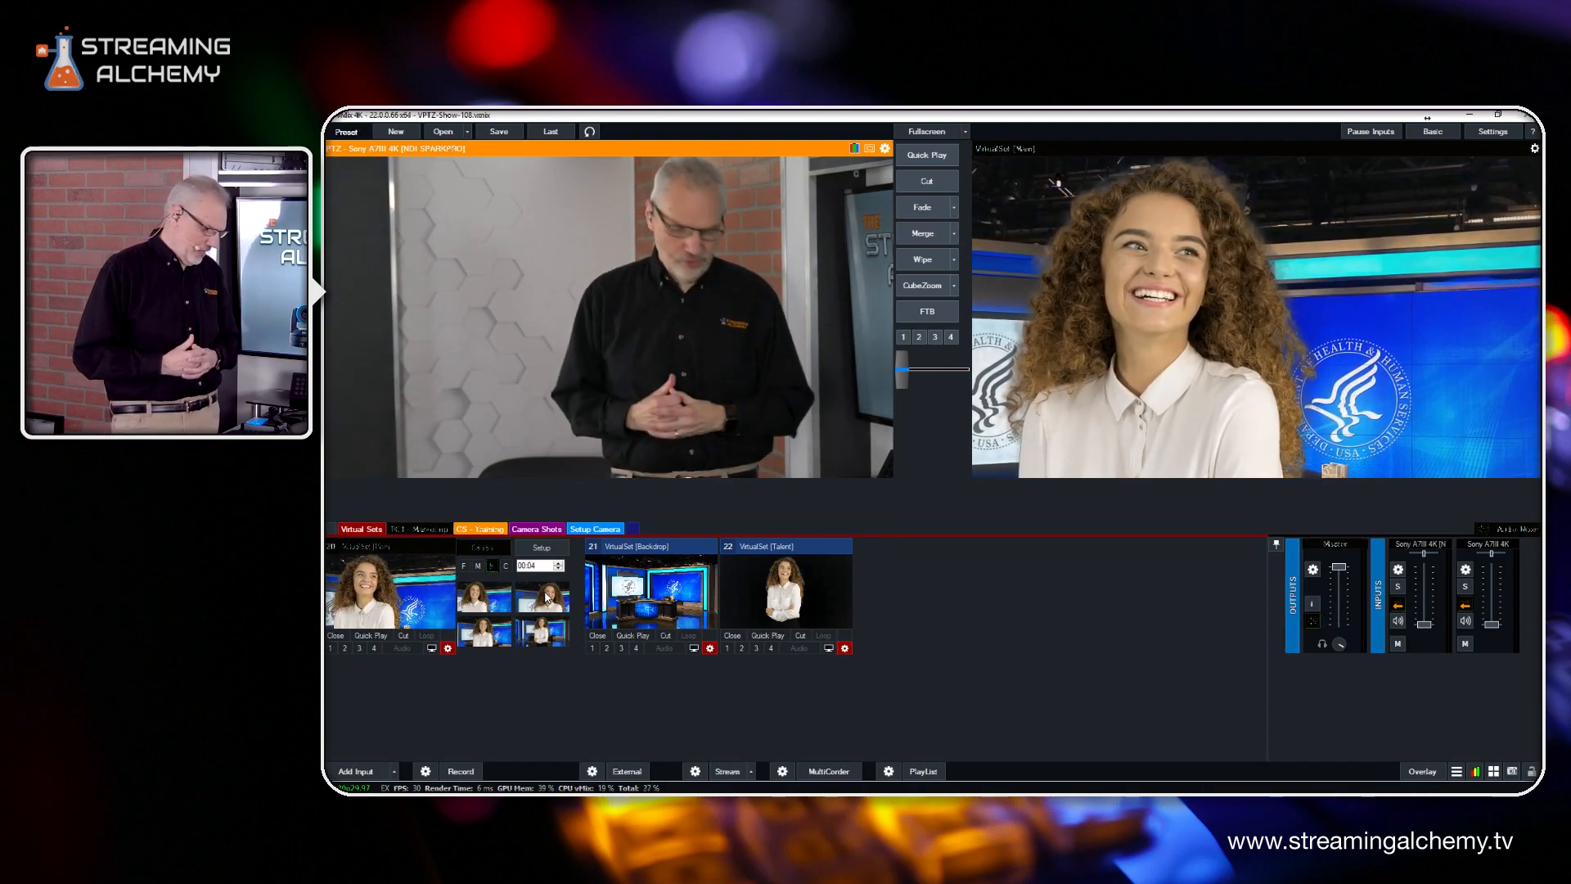
{"action": "left_click", "coordinate": [489, 637]}
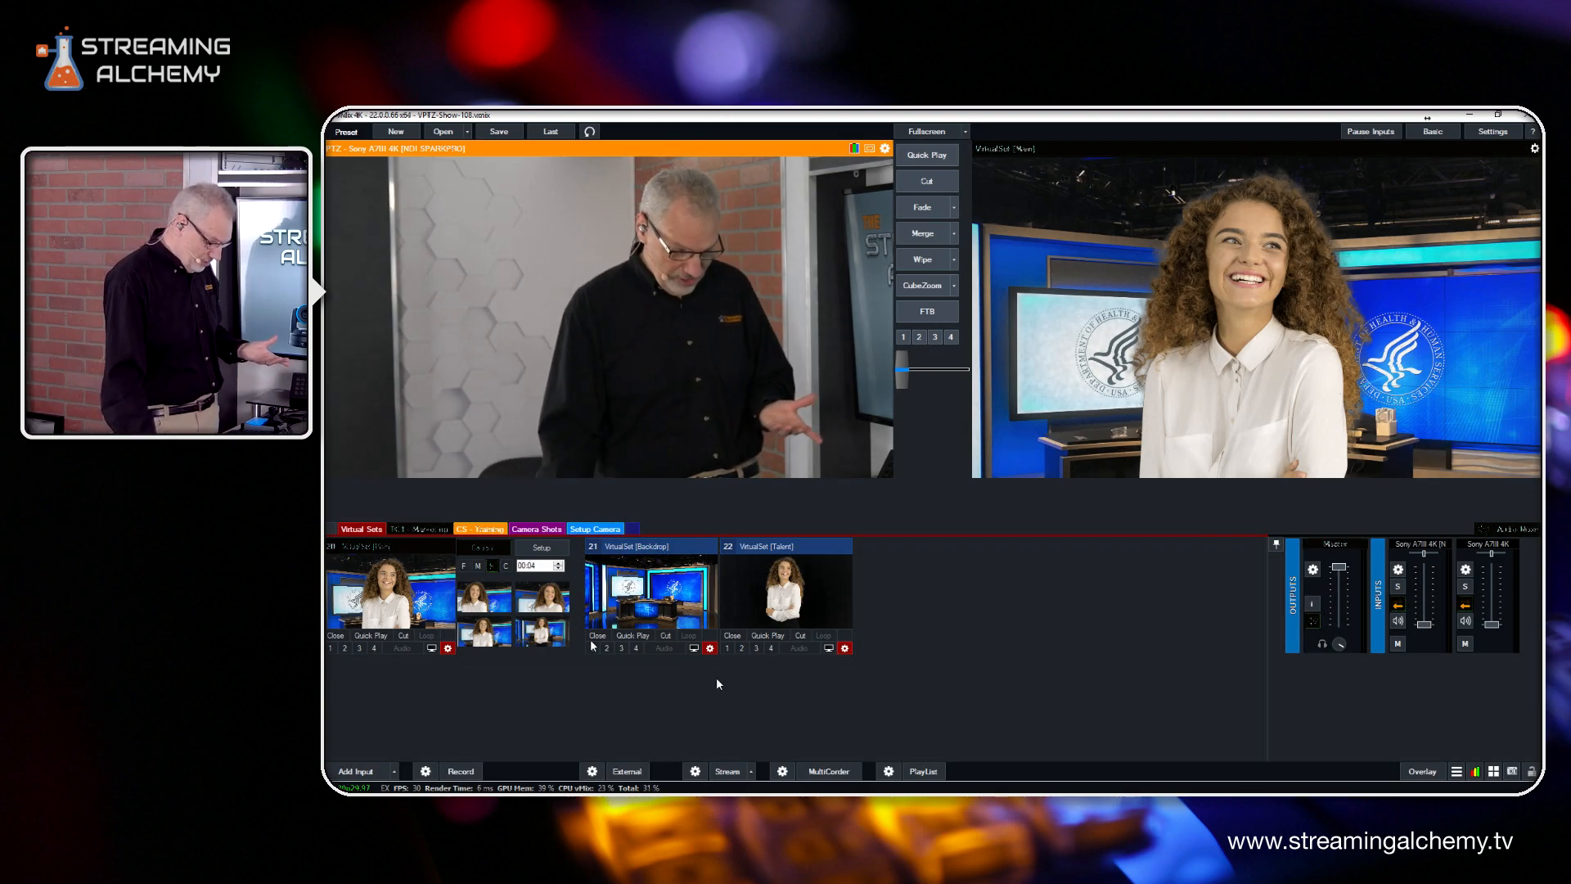
Try rotating the VirtualSet [Talent] image to about -1.55 in its position settings, and reset the rotation
{"action": "left_click", "coordinate": [845, 649]}
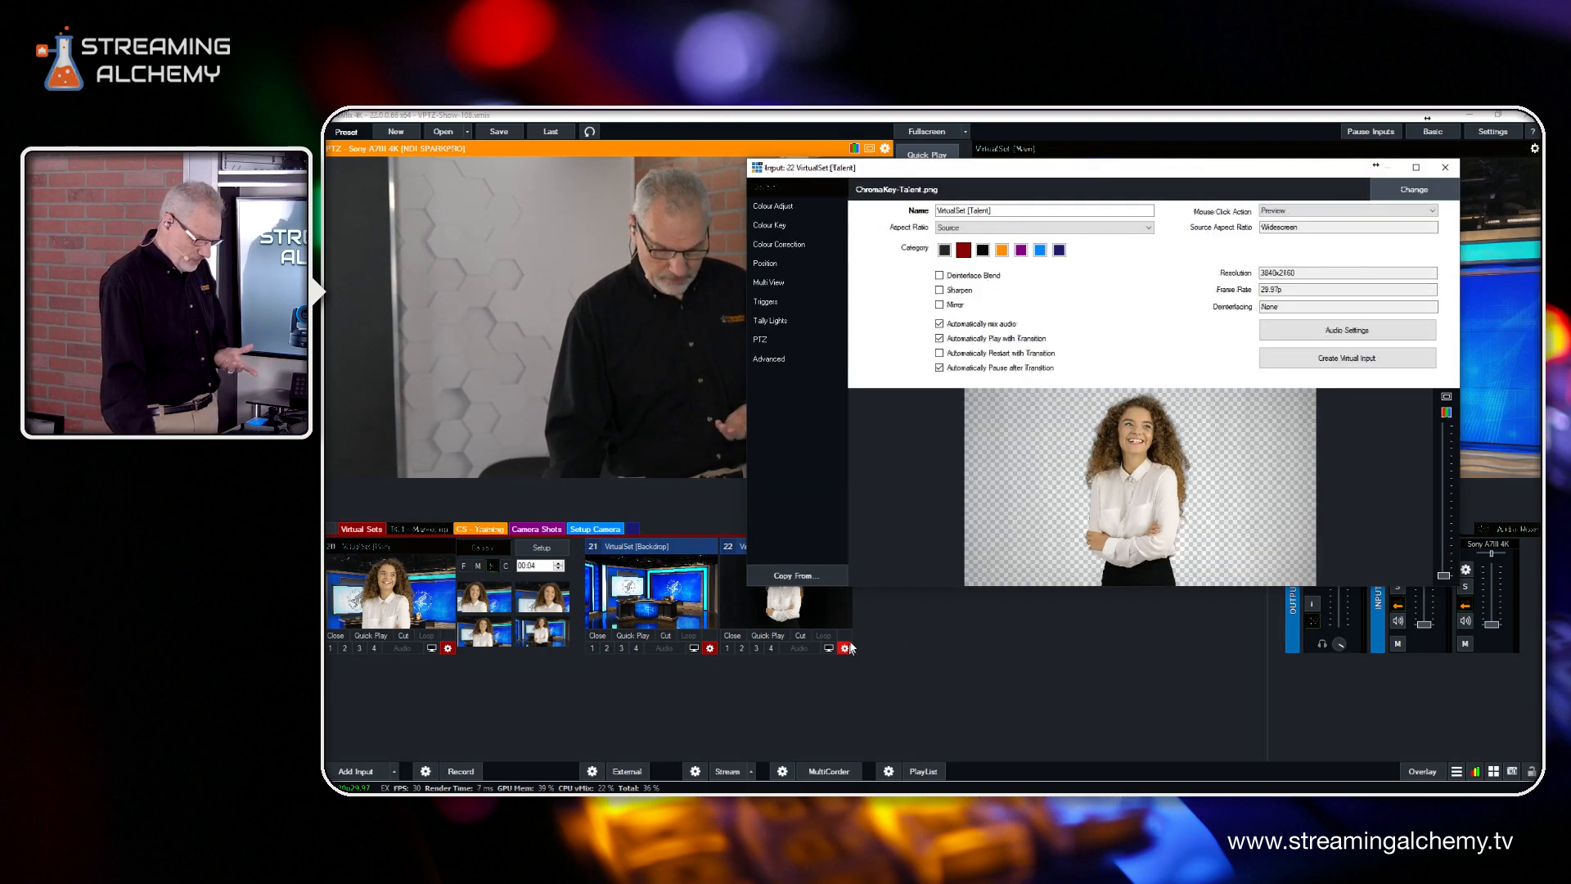
{"action": "left_click", "coordinate": [768, 264]}
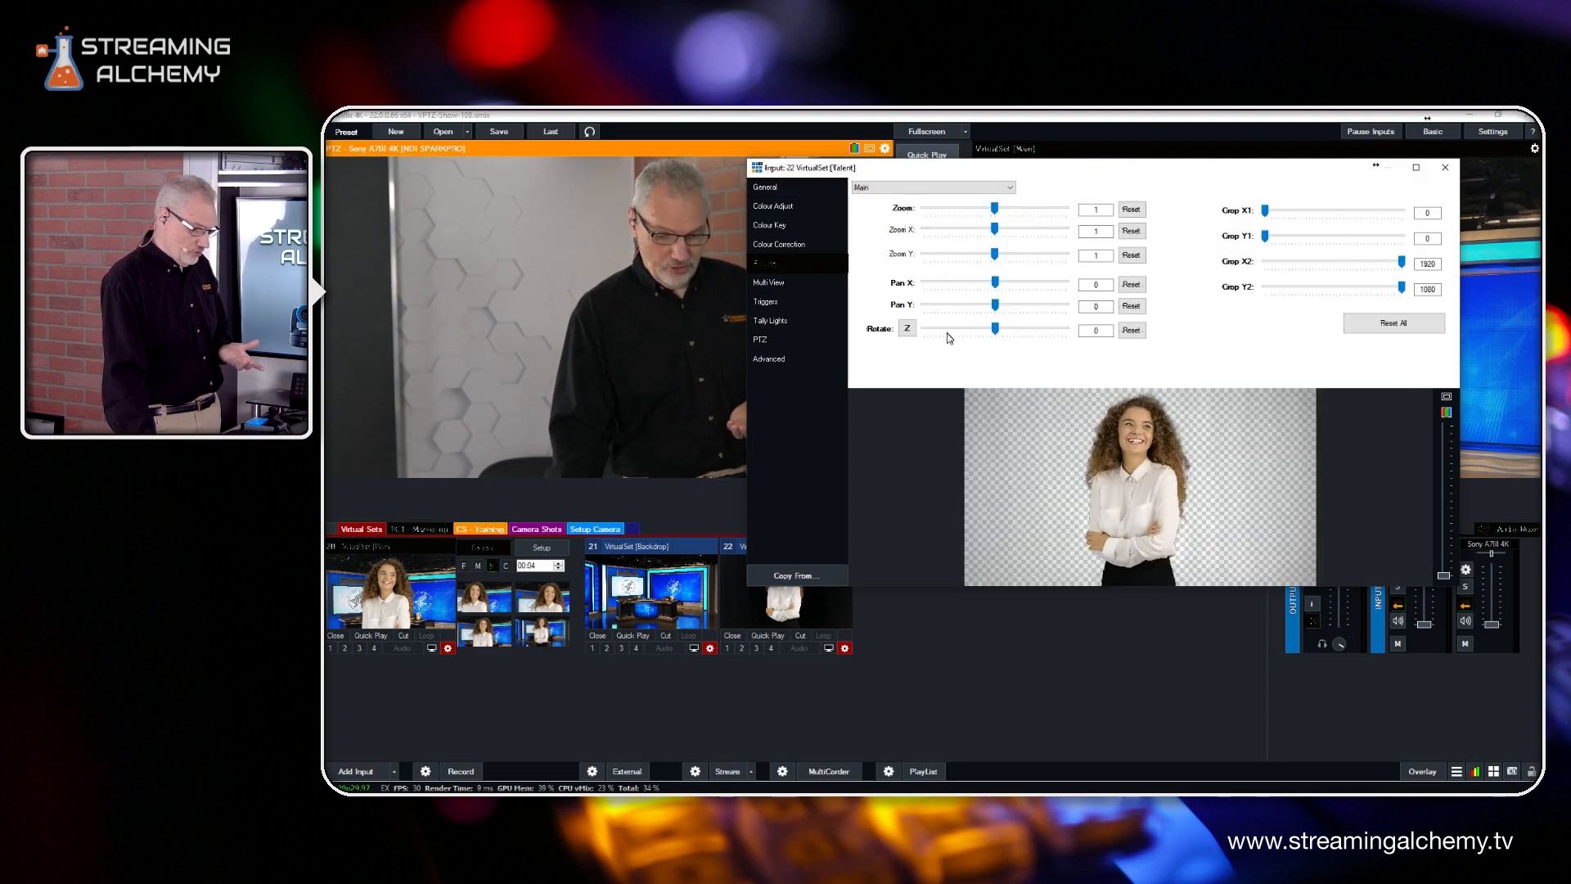
{"action": "left_click_drag", "start_coordinate": [1000, 325], "coordinate": [977, 328]}
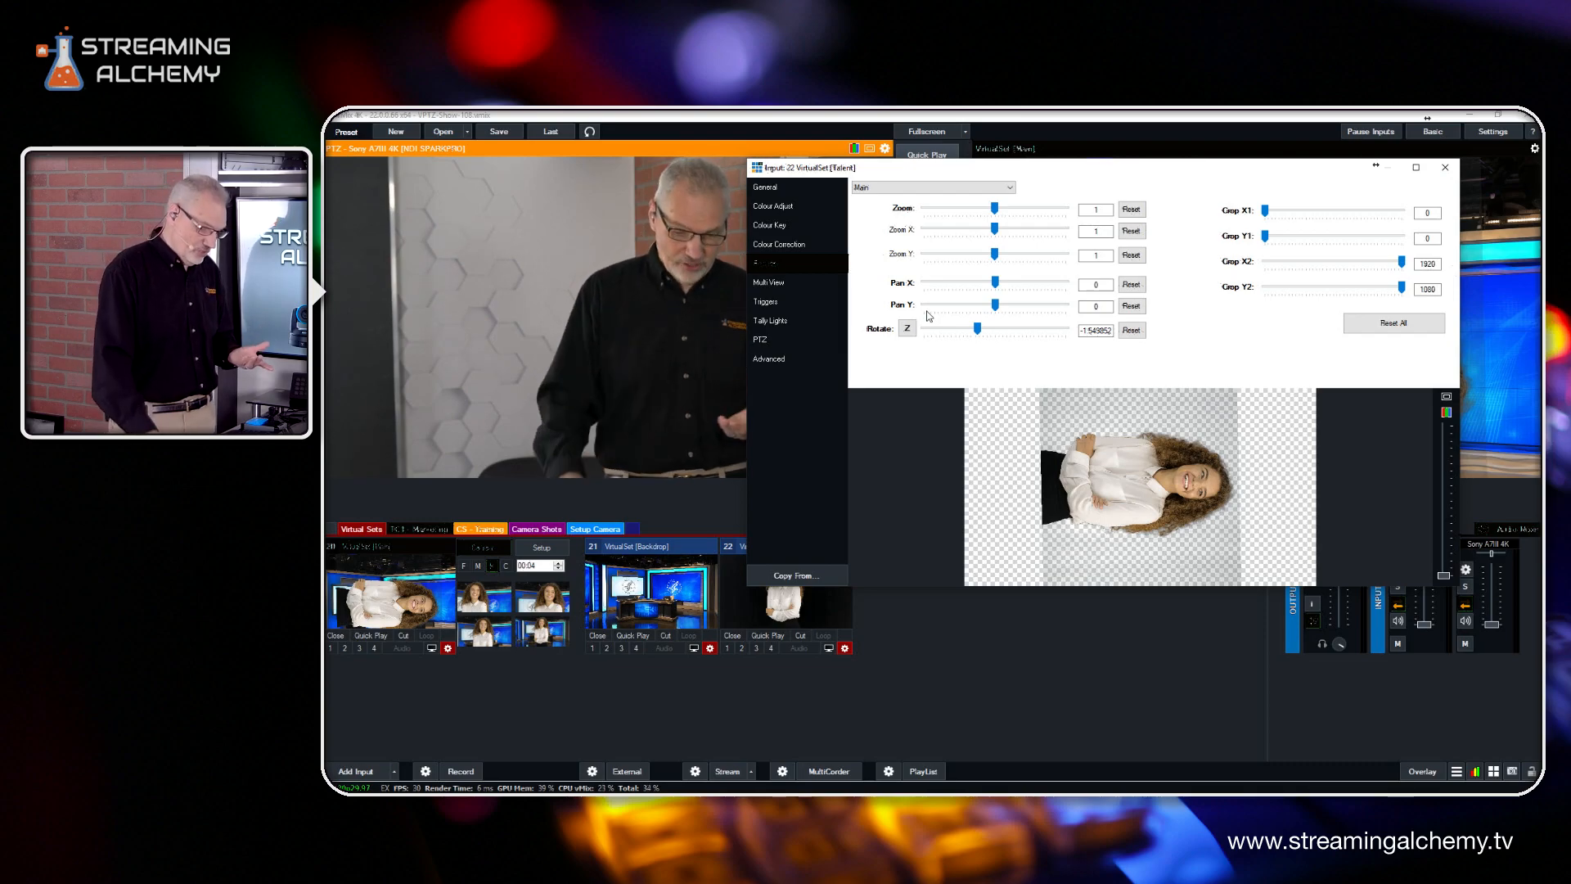
{"action": "left_click", "coordinate": [1137, 330]}
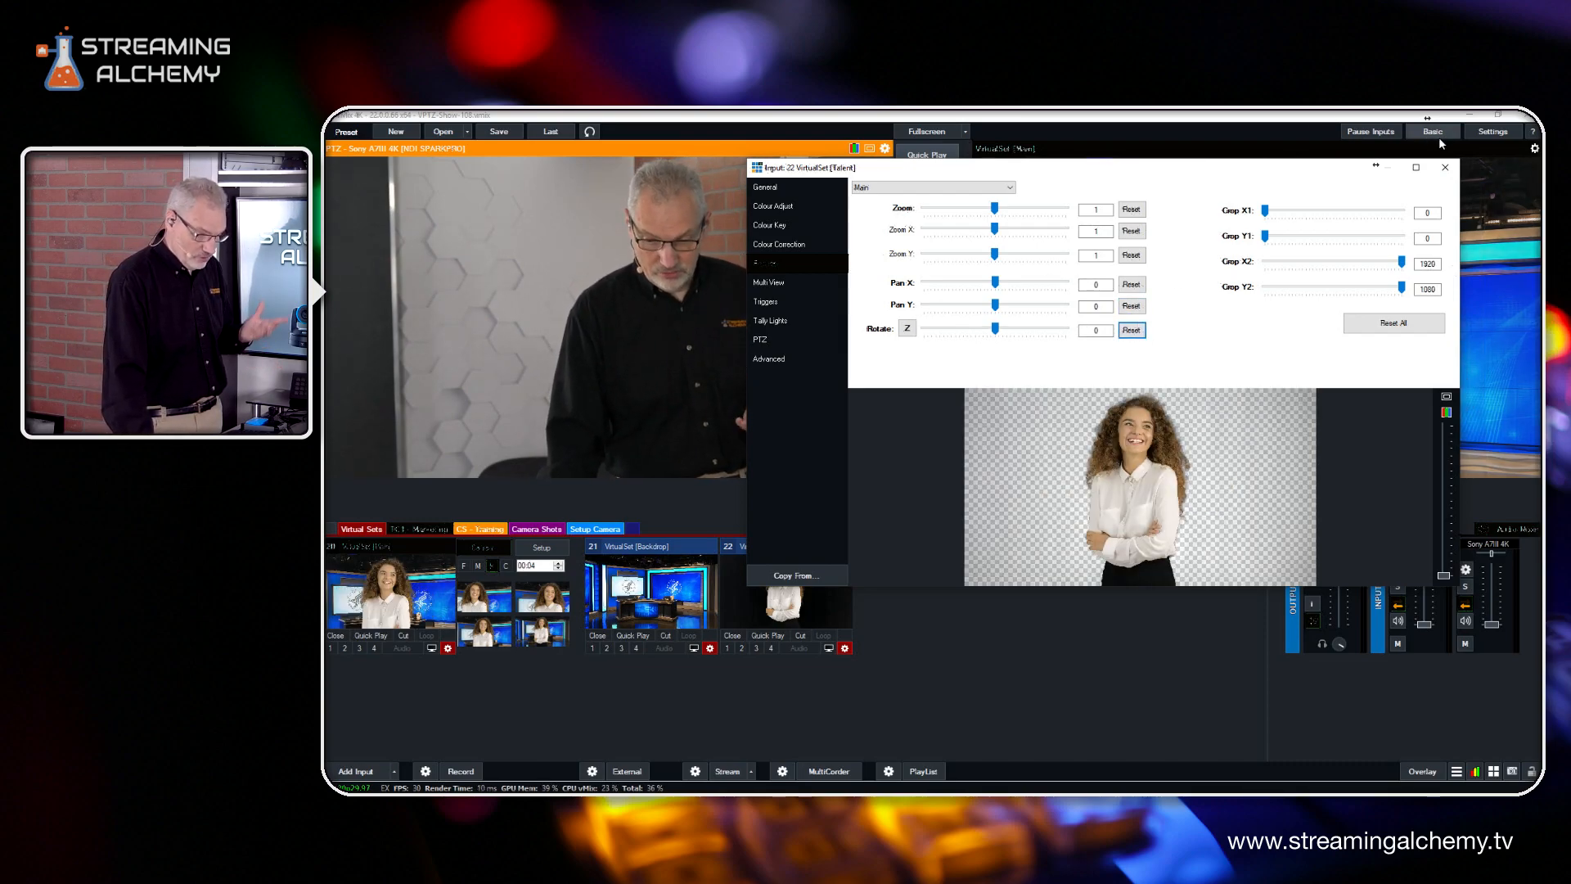
{"action": "left_click", "coordinate": [1445, 167]}
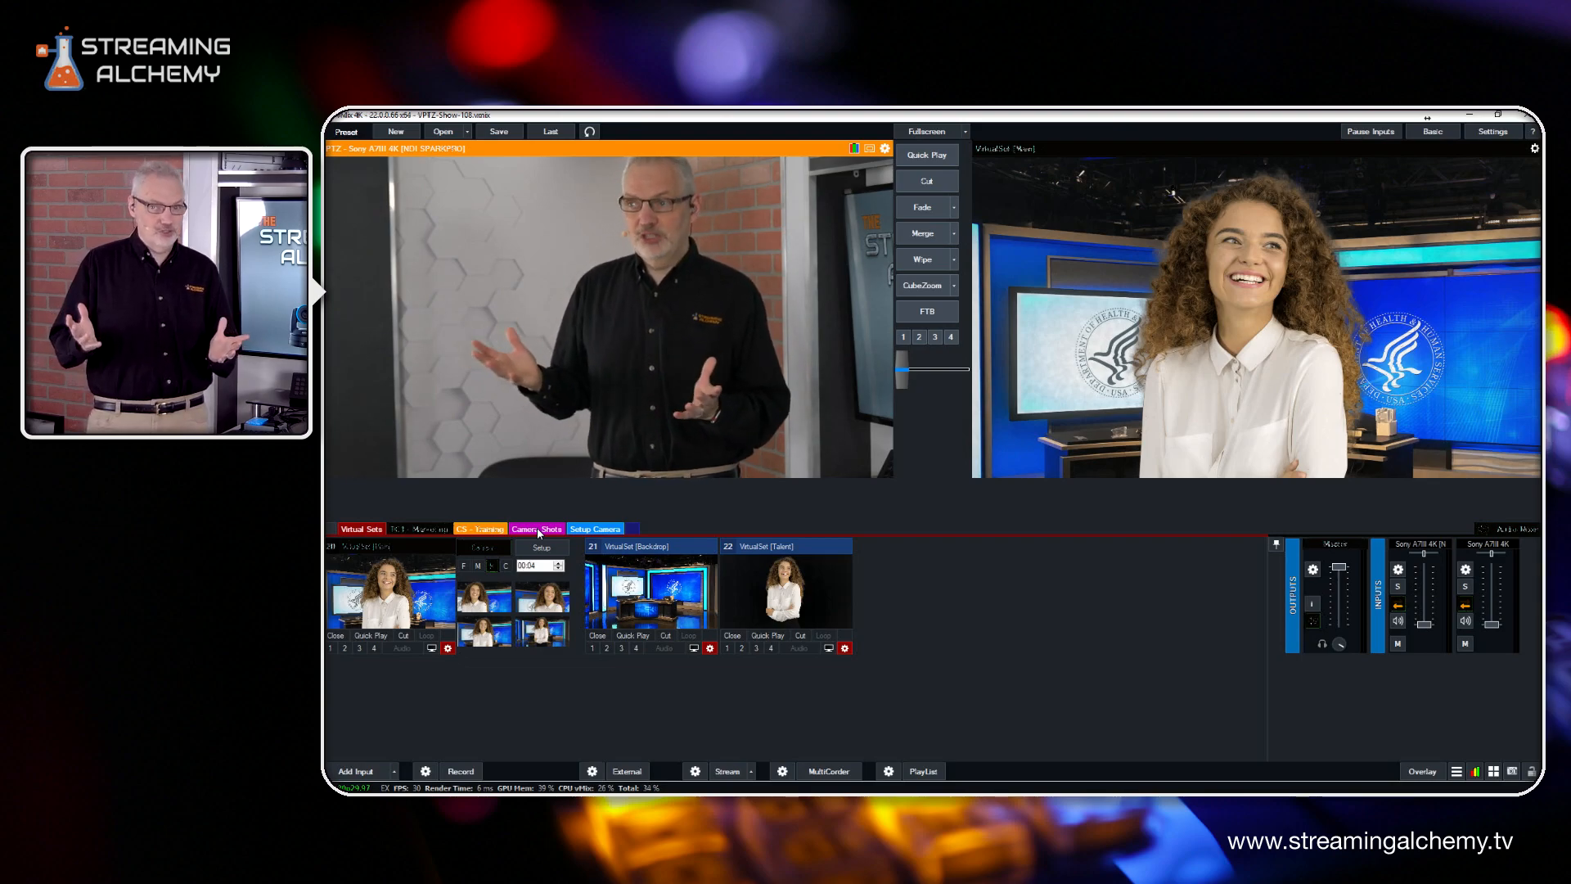
Preview the ATEM CS virtual PTZ shots in the CS - Training category, switching between the Full, Joystick and Top Left inputs
{"action": "left_click", "coordinate": [465, 532]}
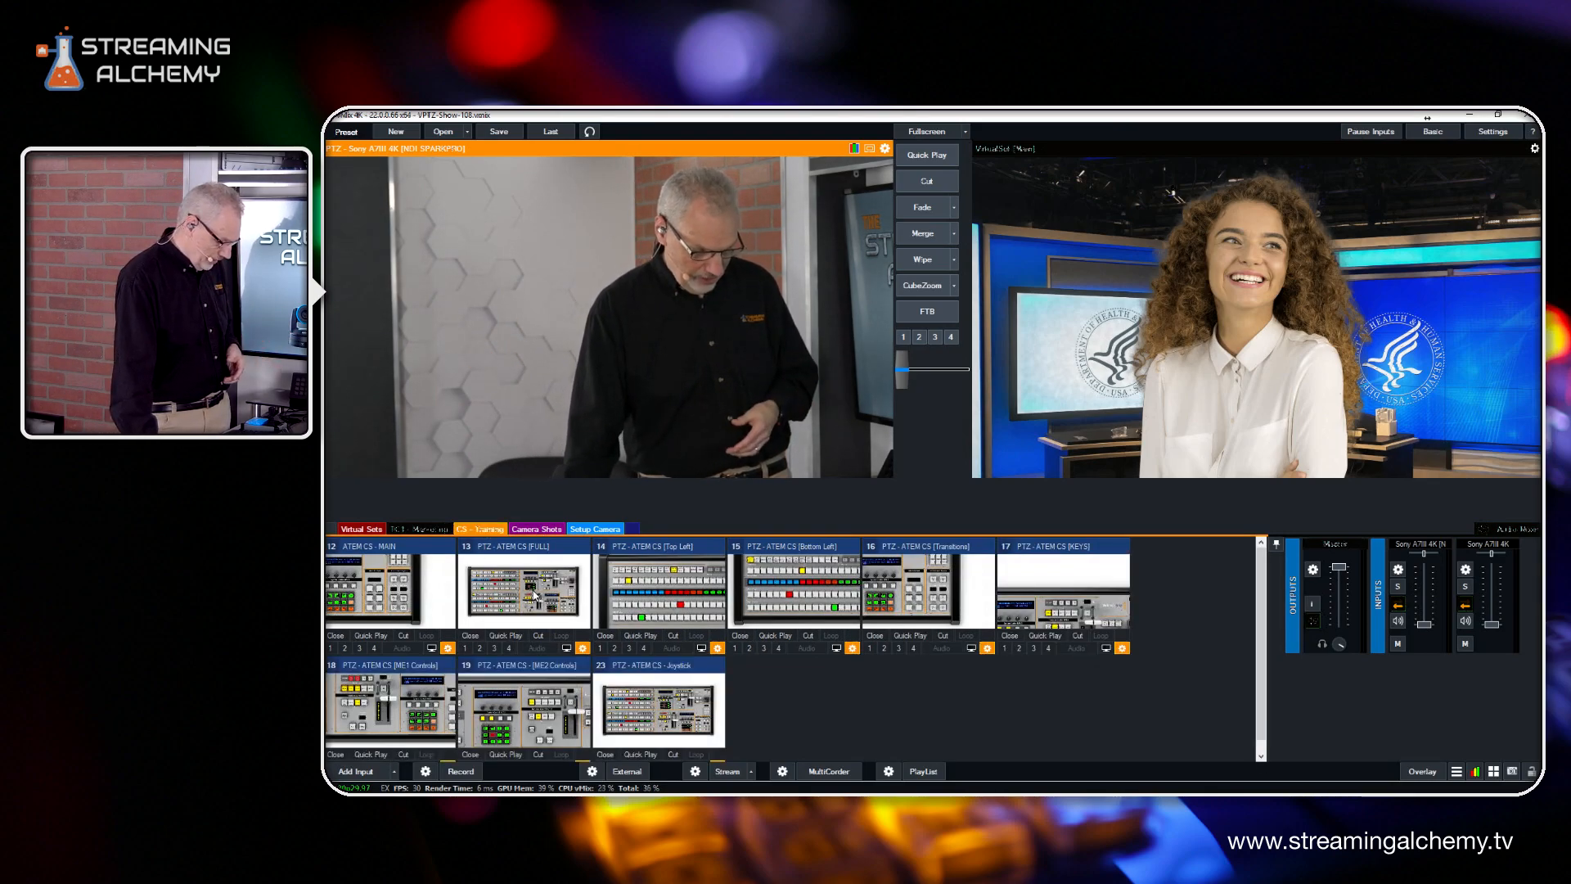
{"action": "left_click", "coordinate": [536, 595]}
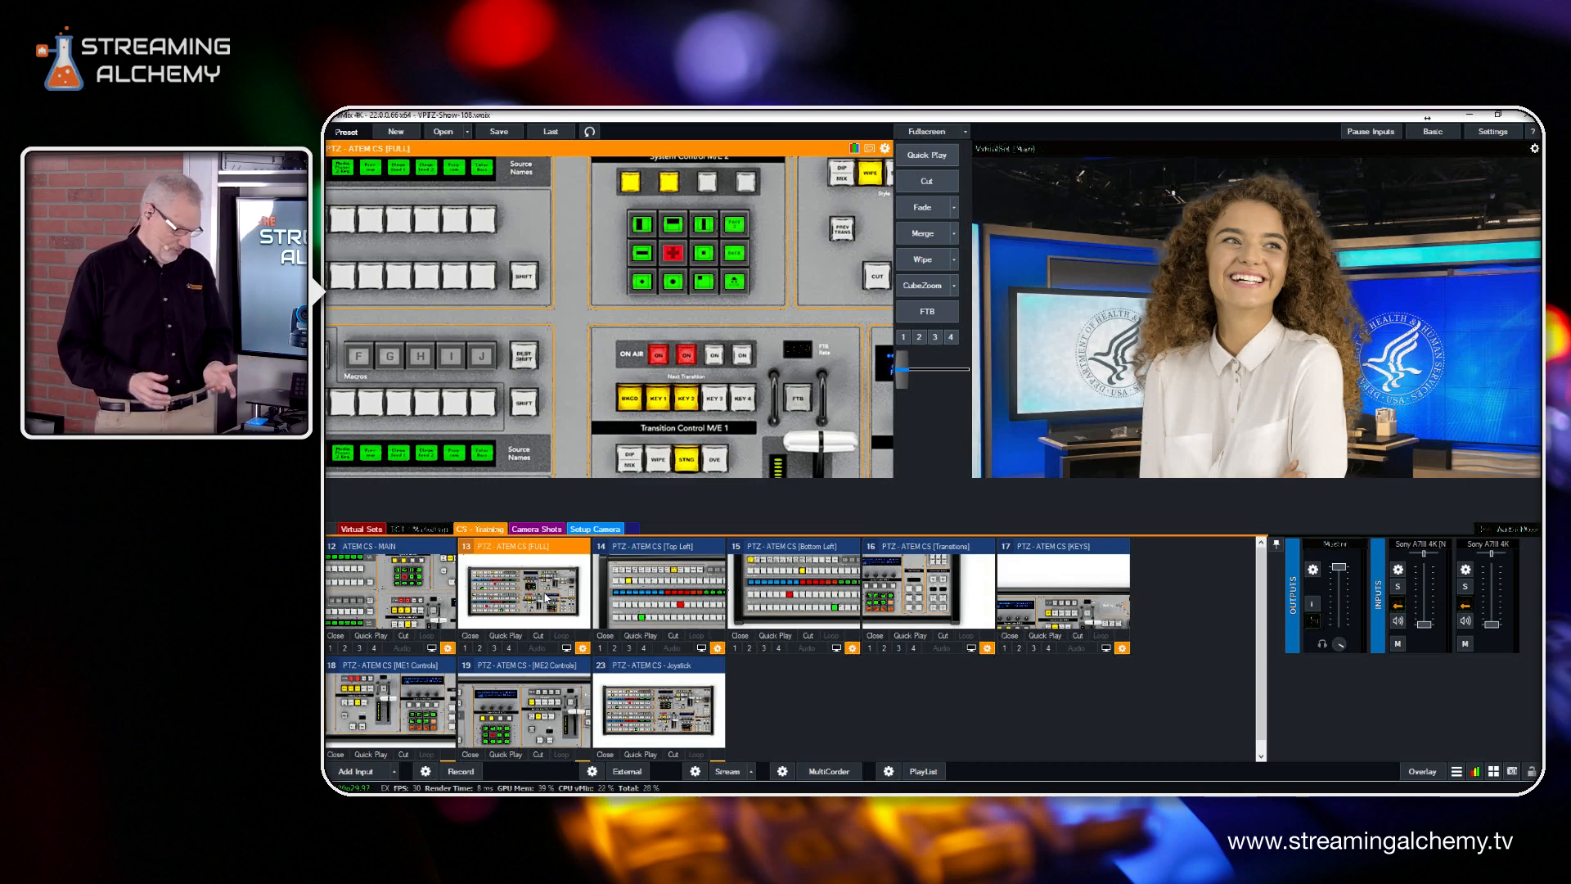
{"action": "left_click", "coordinate": [686, 714]}
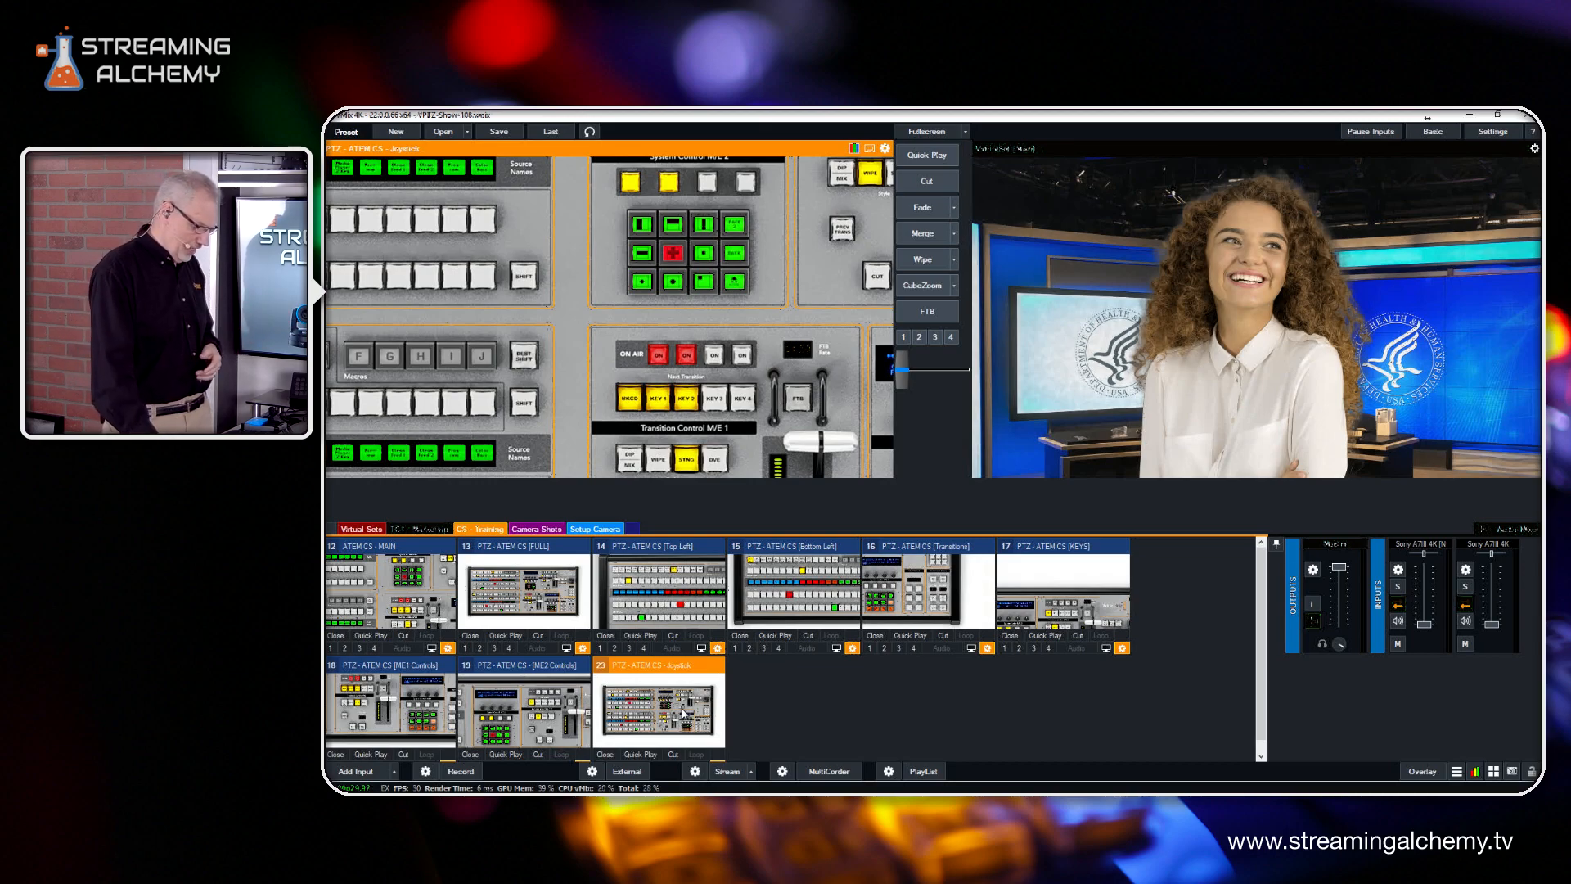
{"action": "left_click", "coordinate": [663, 584]}
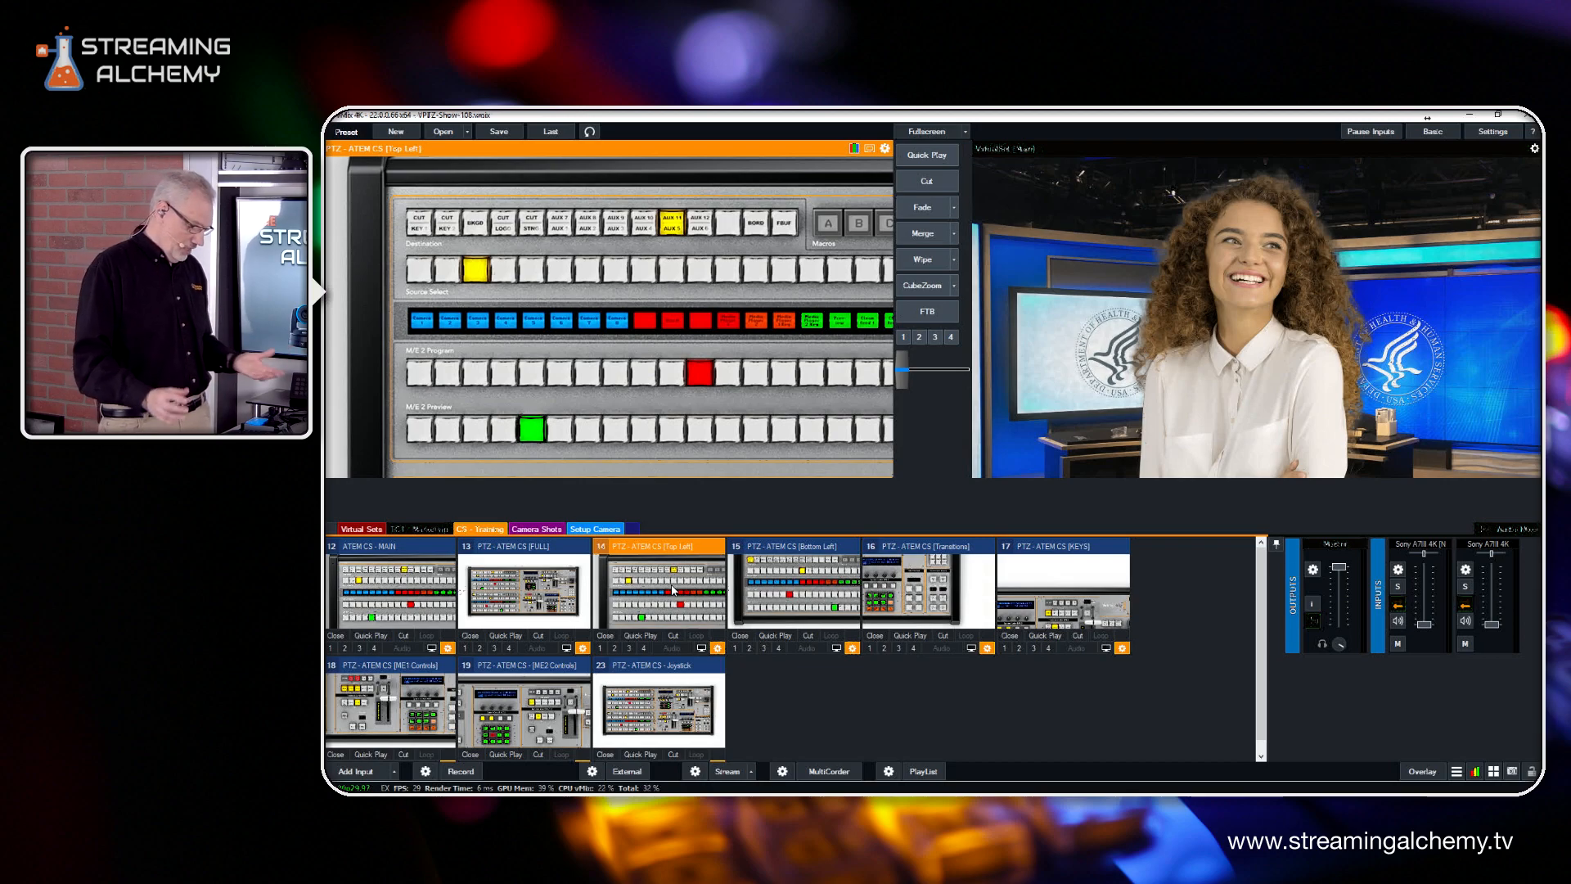
Cut the PTZ - ATEM CS [Transitions] shot to the output and put the Joystick input in preview
{"action": "left_click", "coordinate": [940, 584]}
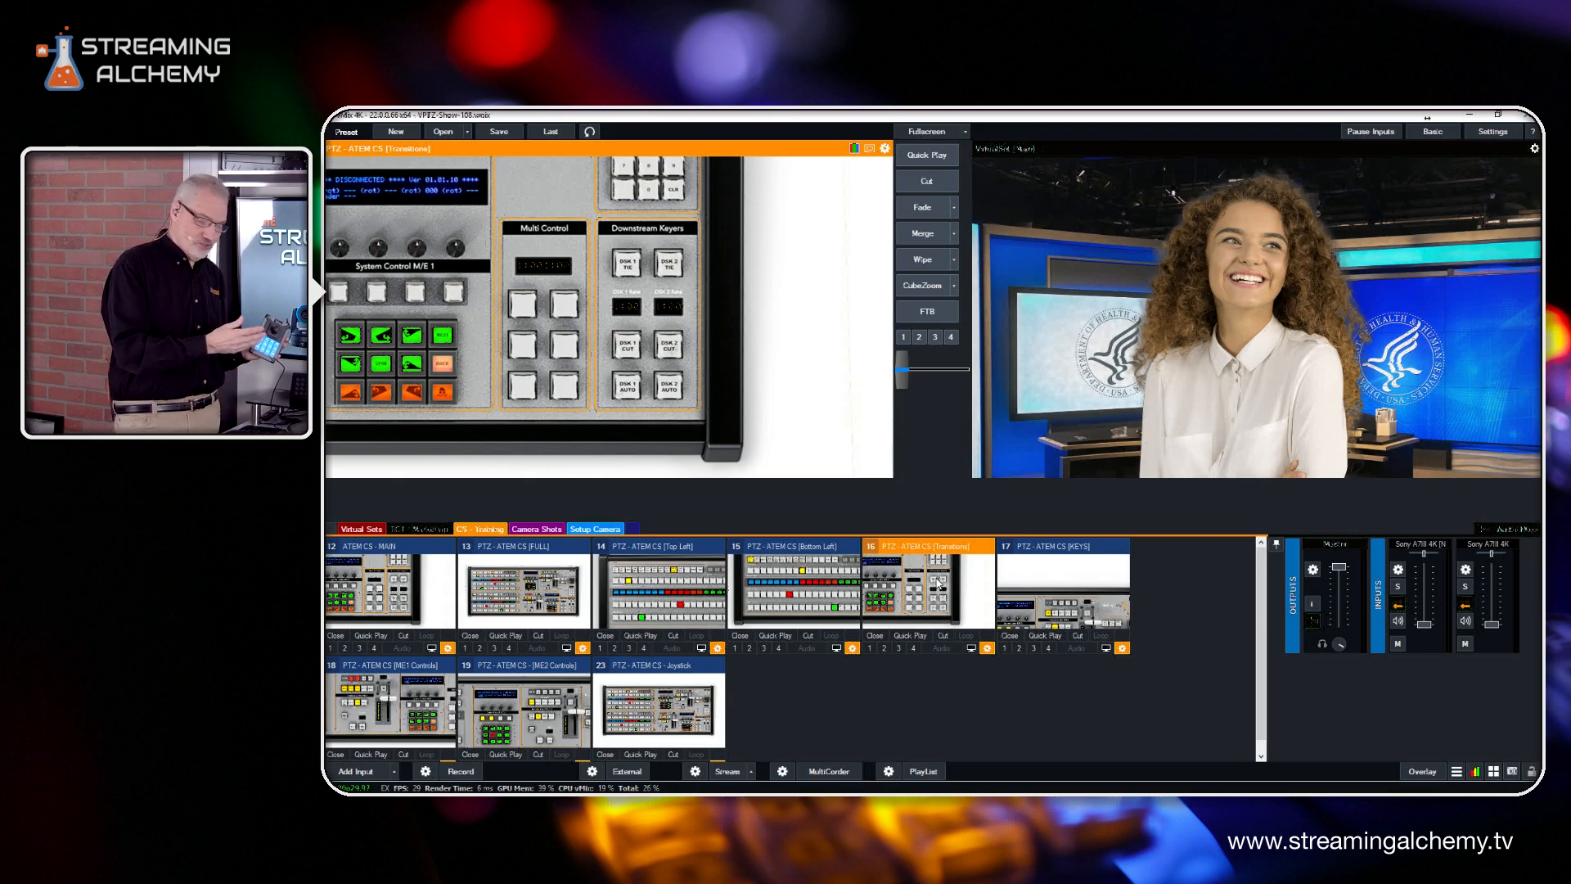
{"action": "left_click", "coordinate": [928, 184]}
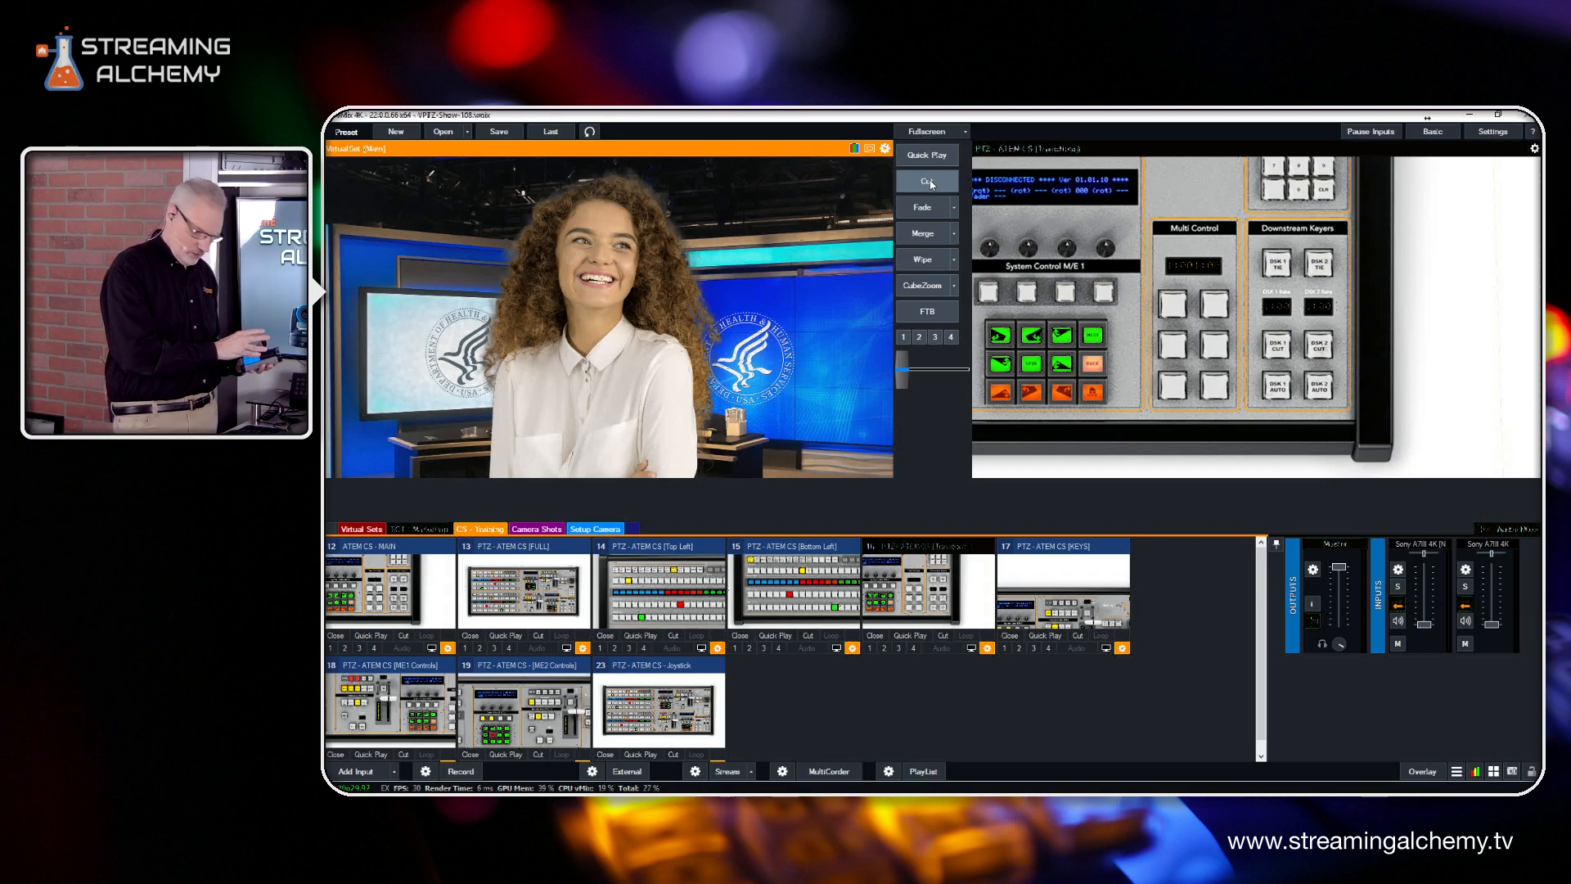
{"action": "left_click", "coordinate": [672, 712]}
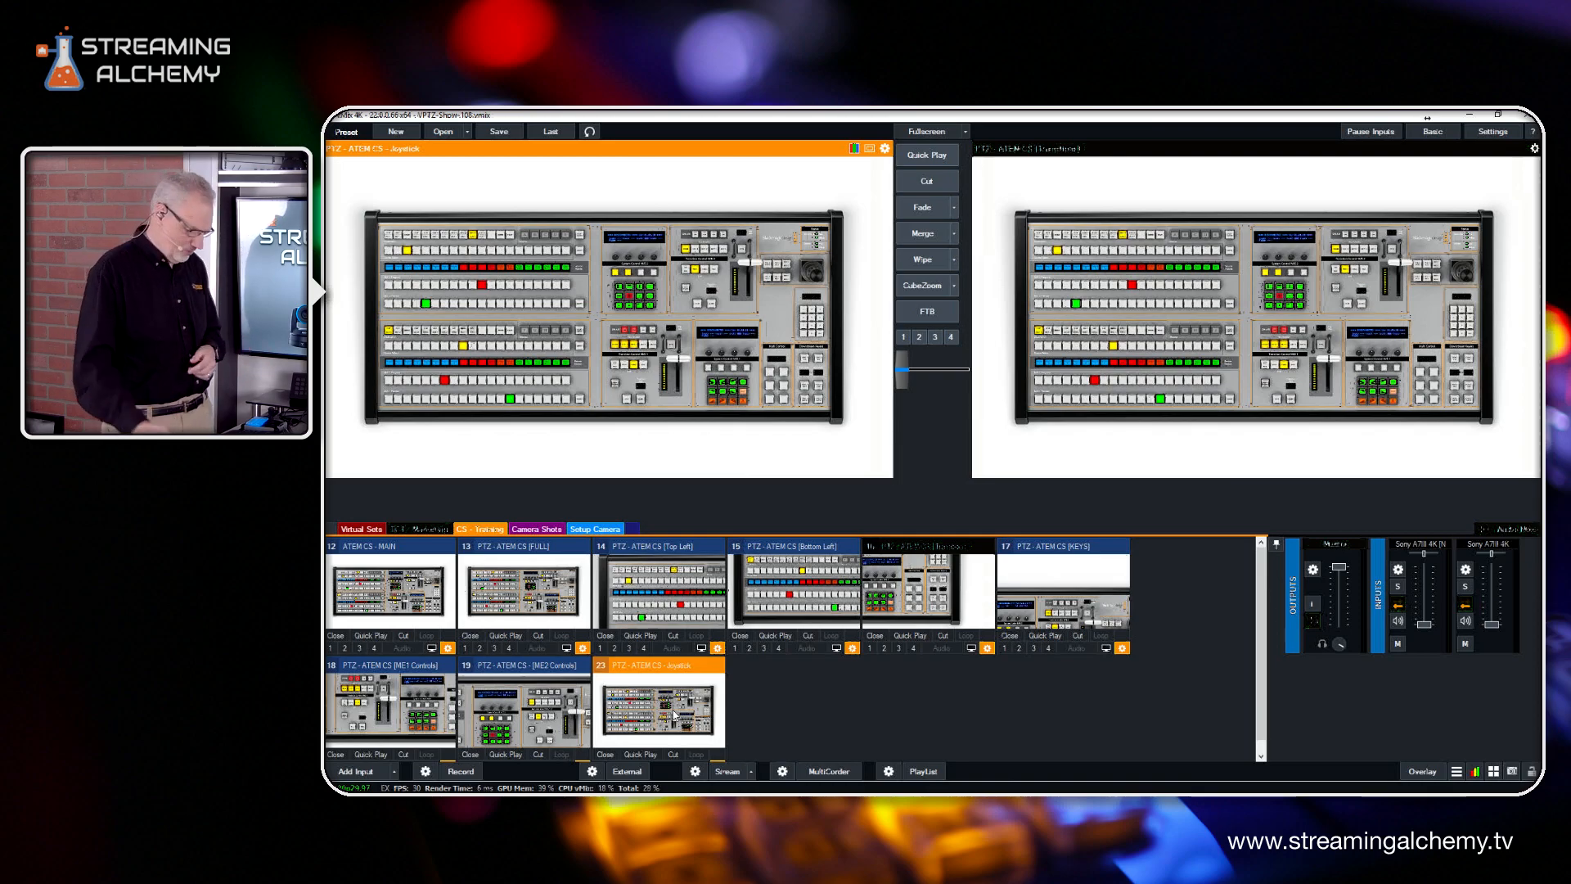
Show the TriCaster TC1 category and preview input 7 with the full TriCaster setup, closing its settings window
{"action": "left_click", "coordinate": [422, 531]}
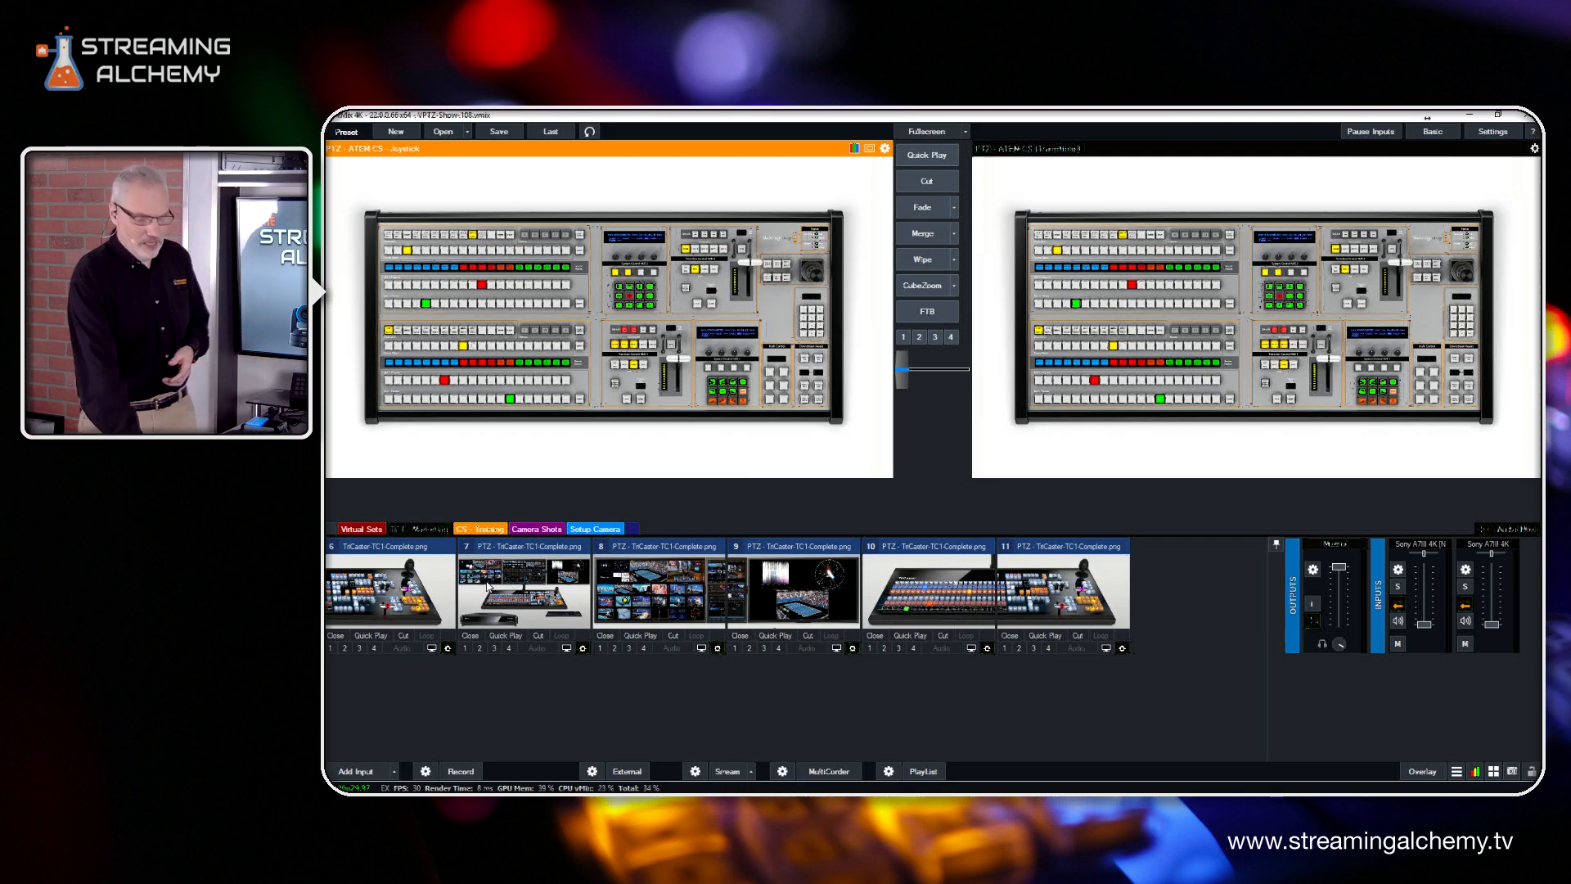
{"action": "left_click", "coordinate": [528, 591]}
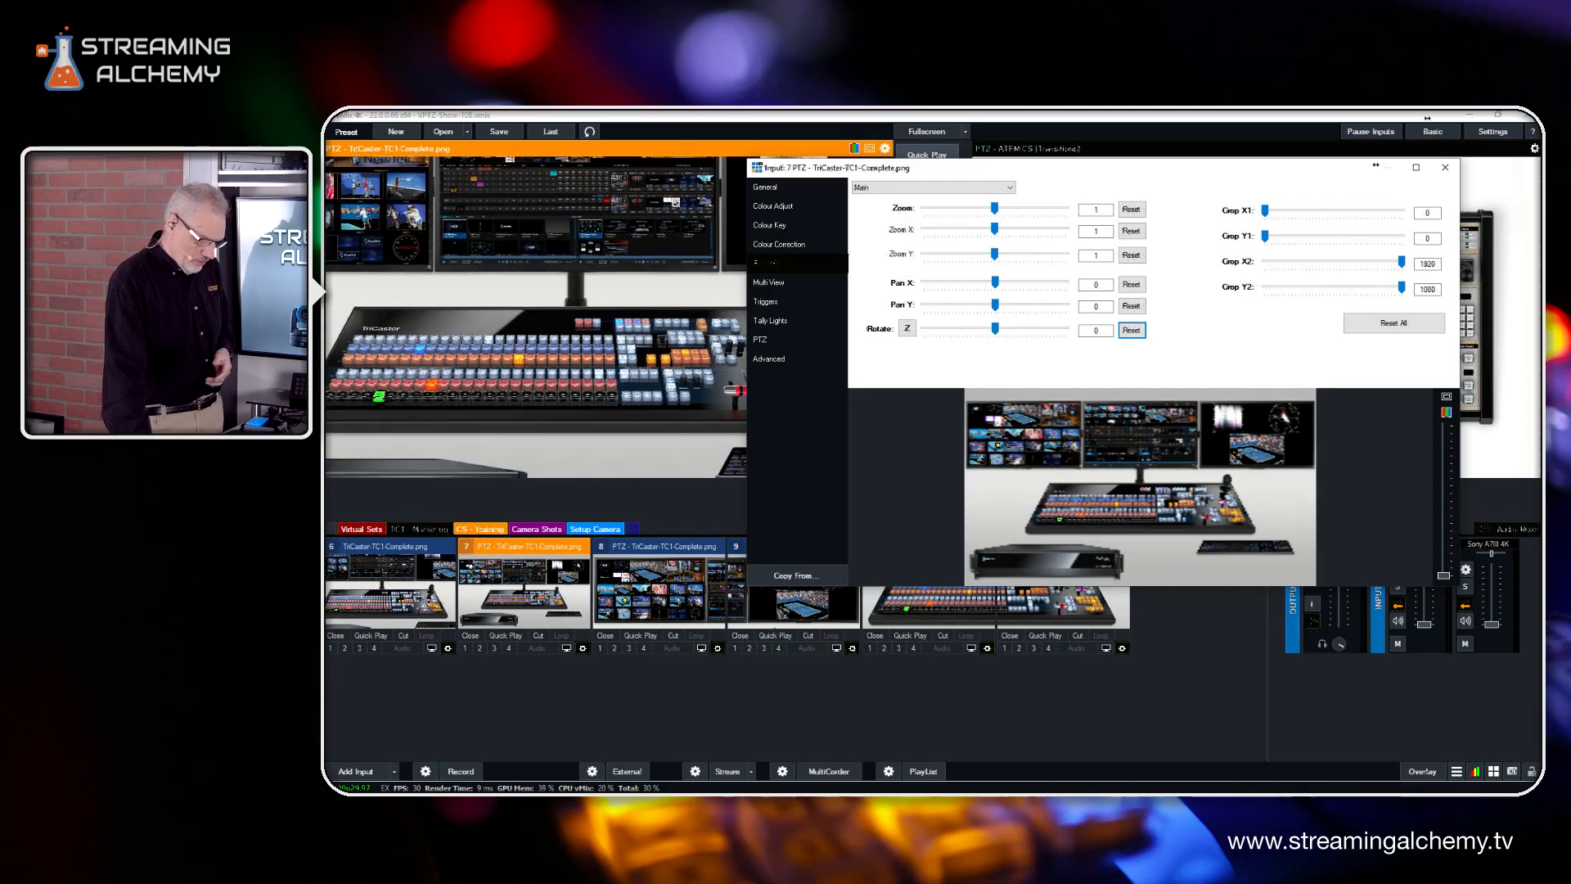
{"action": "left_click", "coordinate": [1445, 169]}
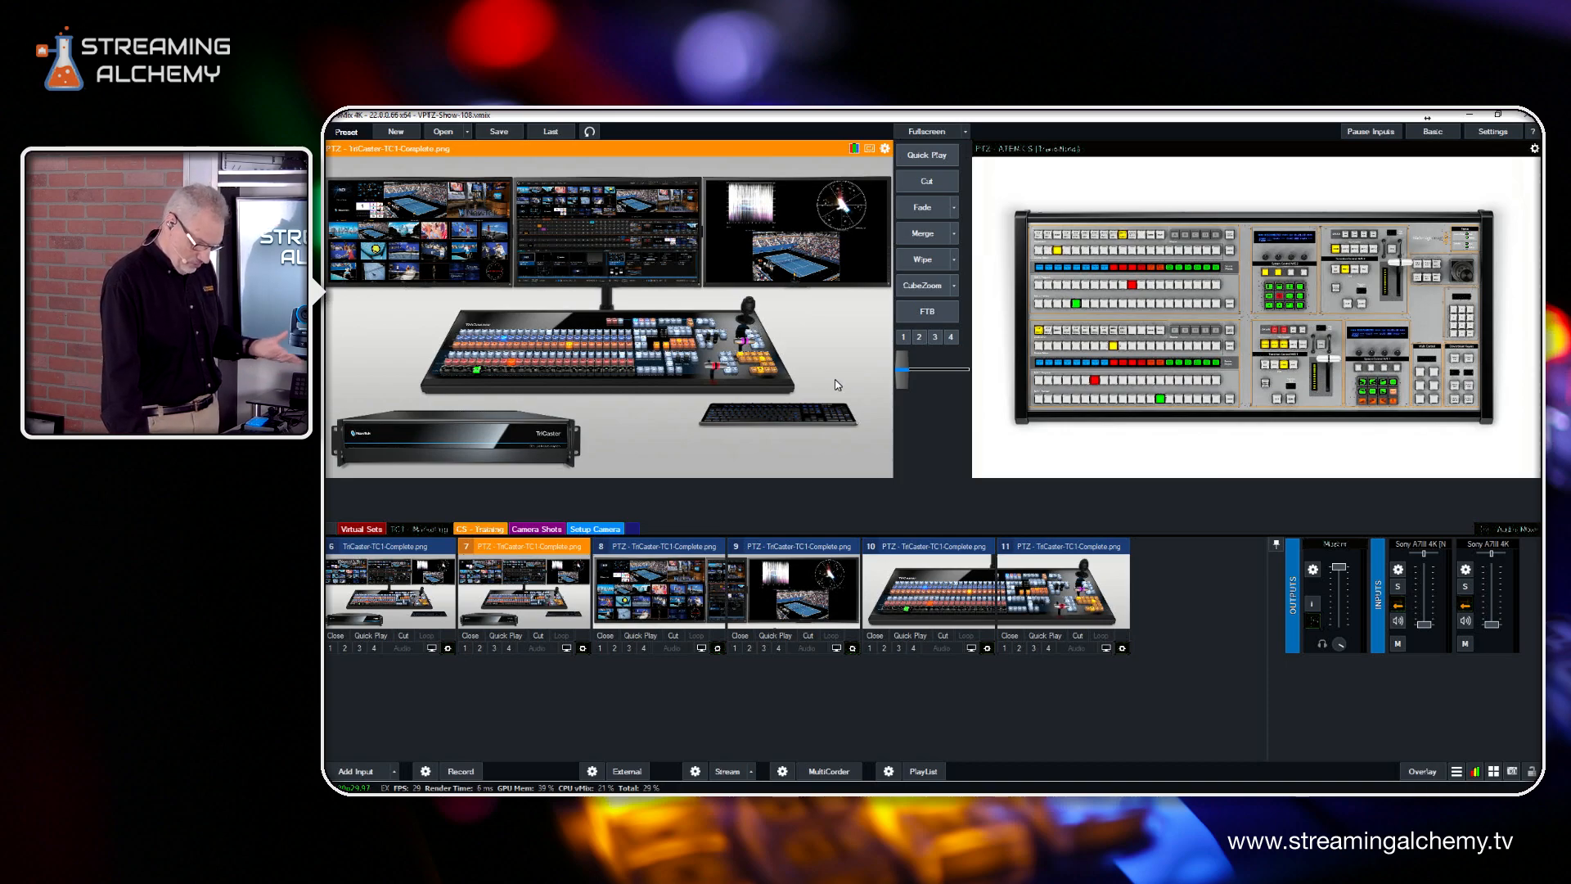
Preview TriCaster shot 10, and transition the output to shot 11 and on to shot 10 with Quick Play
{"action": "left_click", "coordinate": [937, 595]}
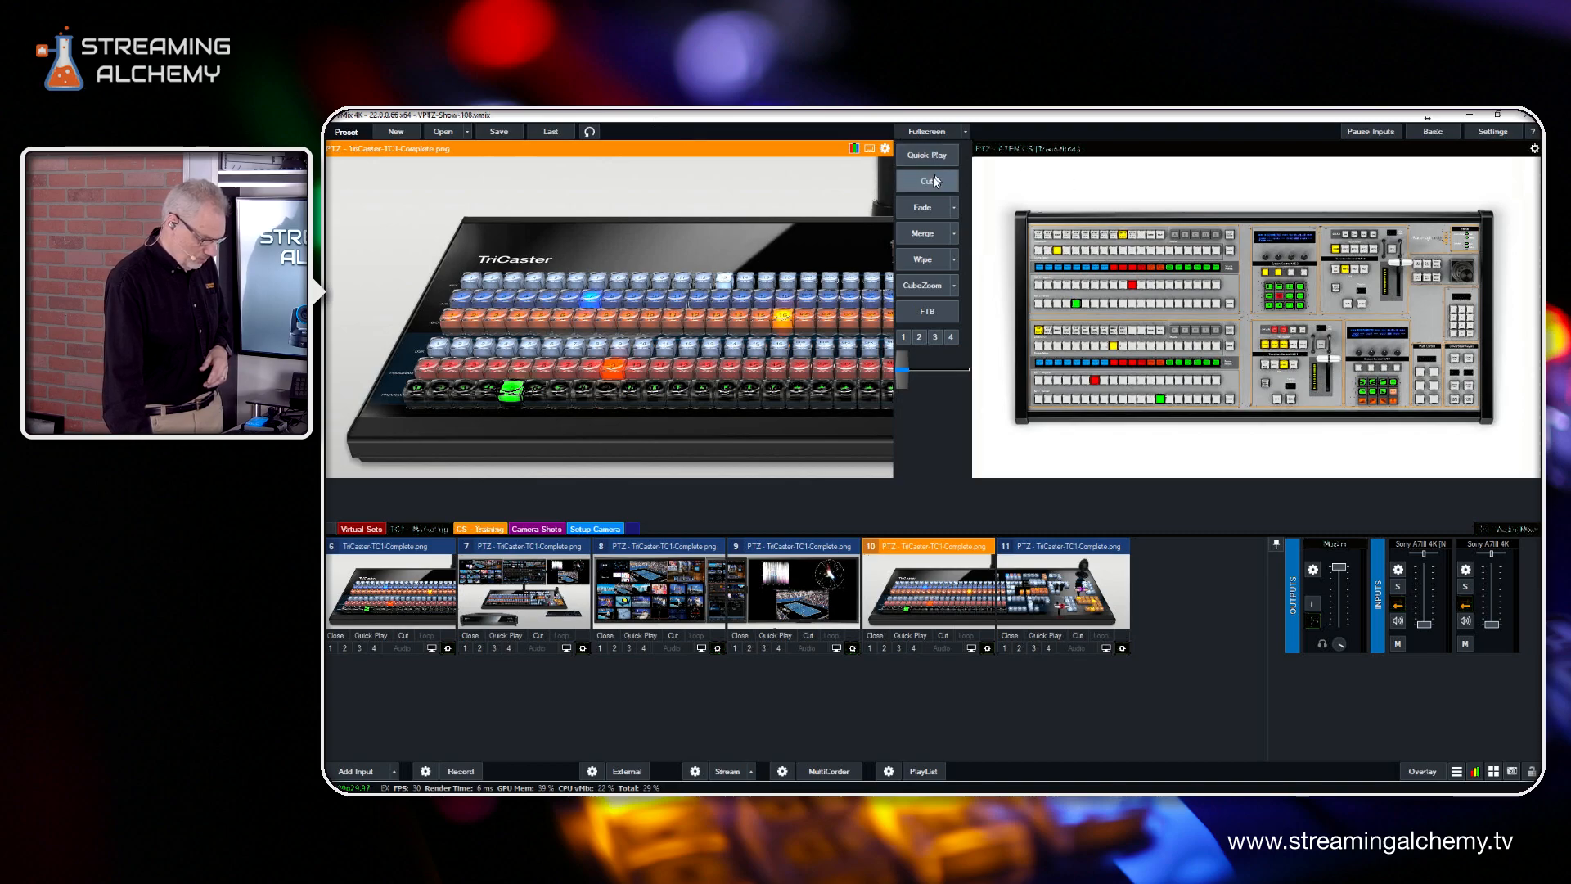
{"action": "left_click", "coordinate": [1044, 636]}
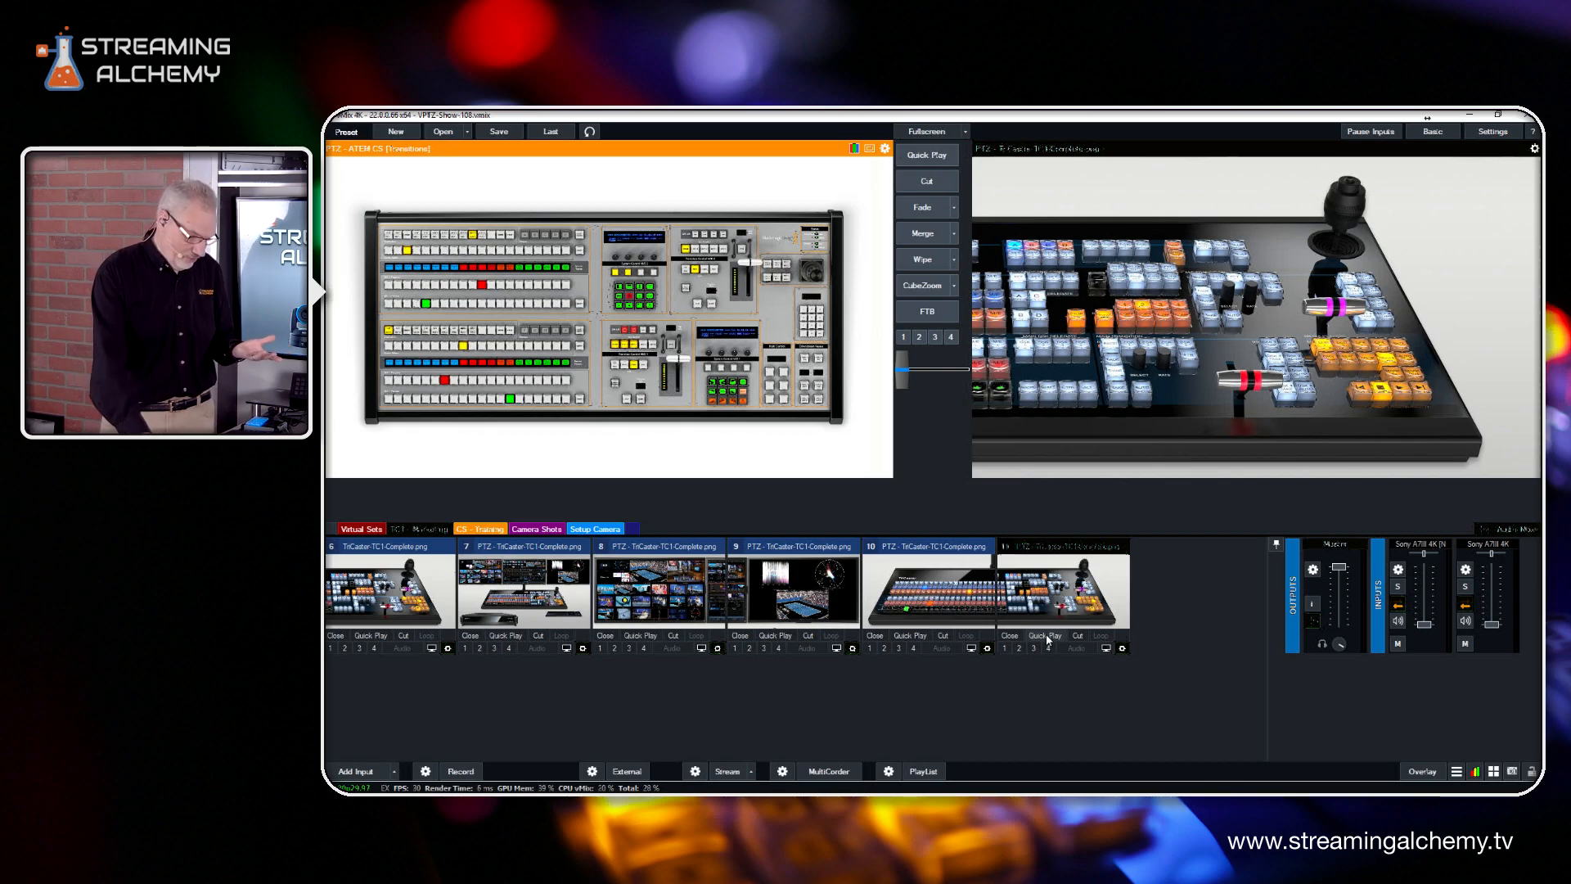
{"action": "left_click", "coordinate": [914, 637]}
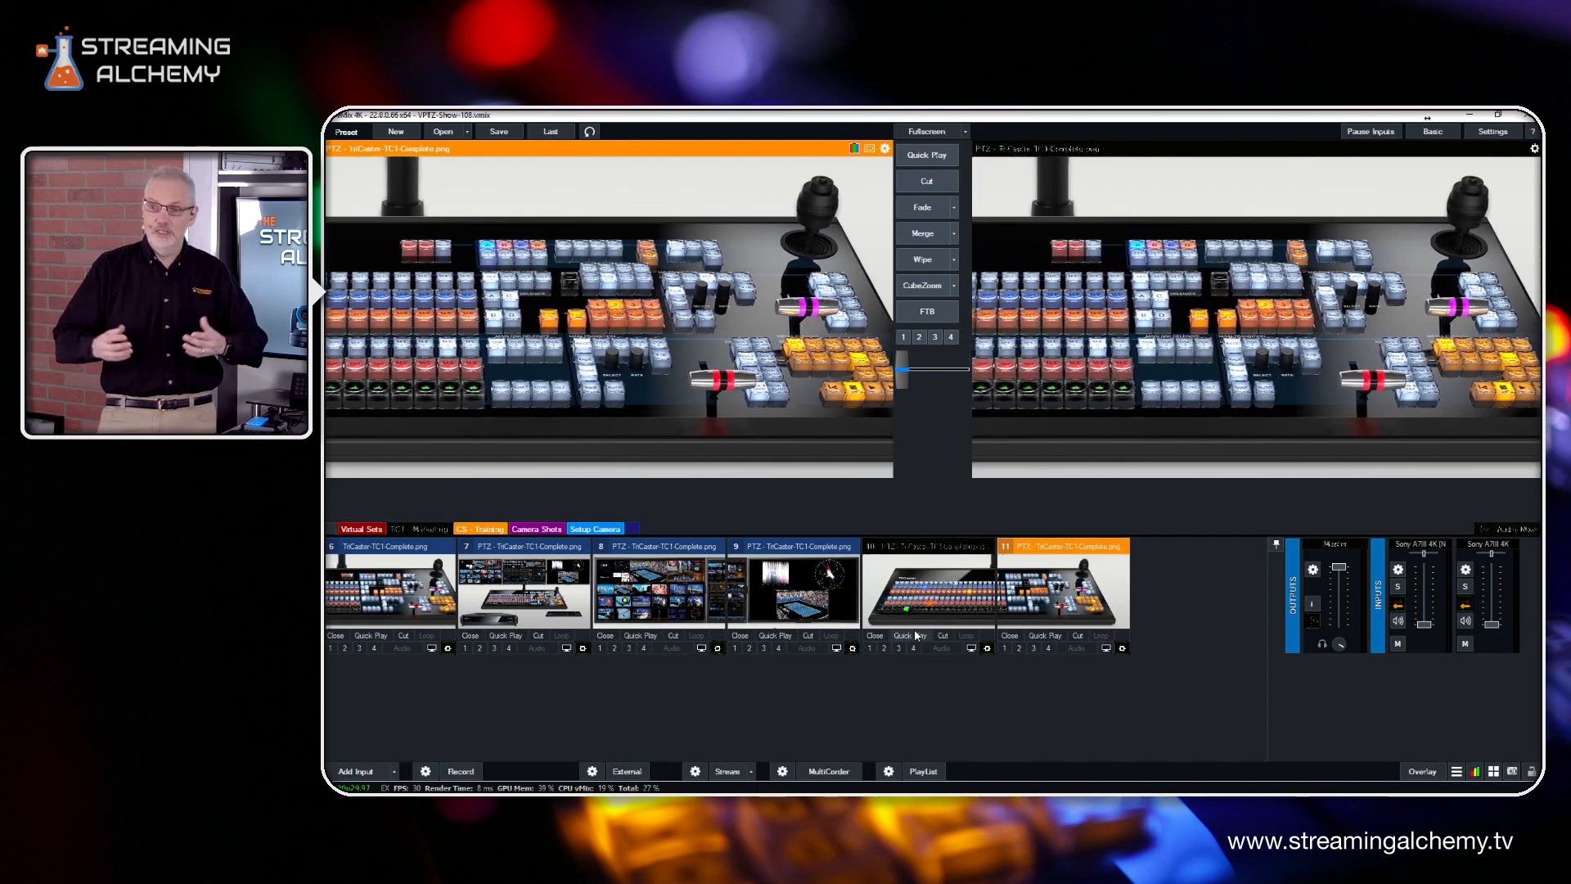